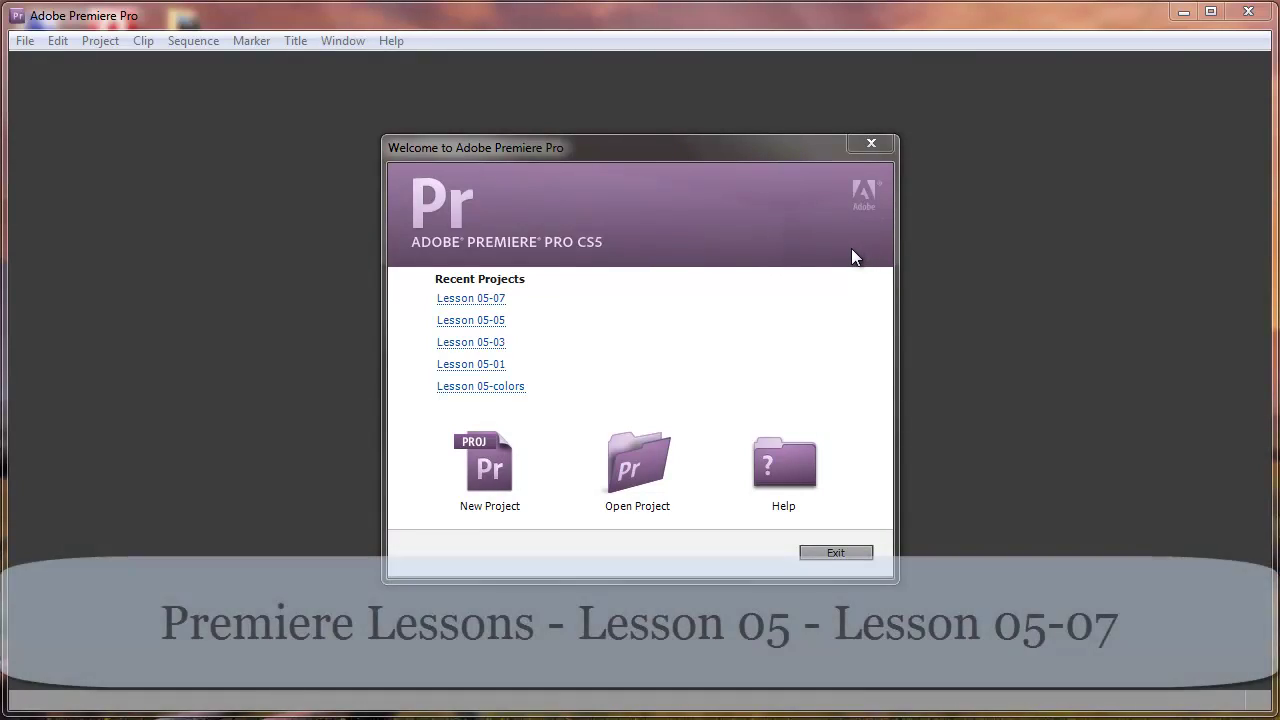
# Open the Lesson 05-07 project from the Lesson 05 folder
pyautogui.click(645, 462)
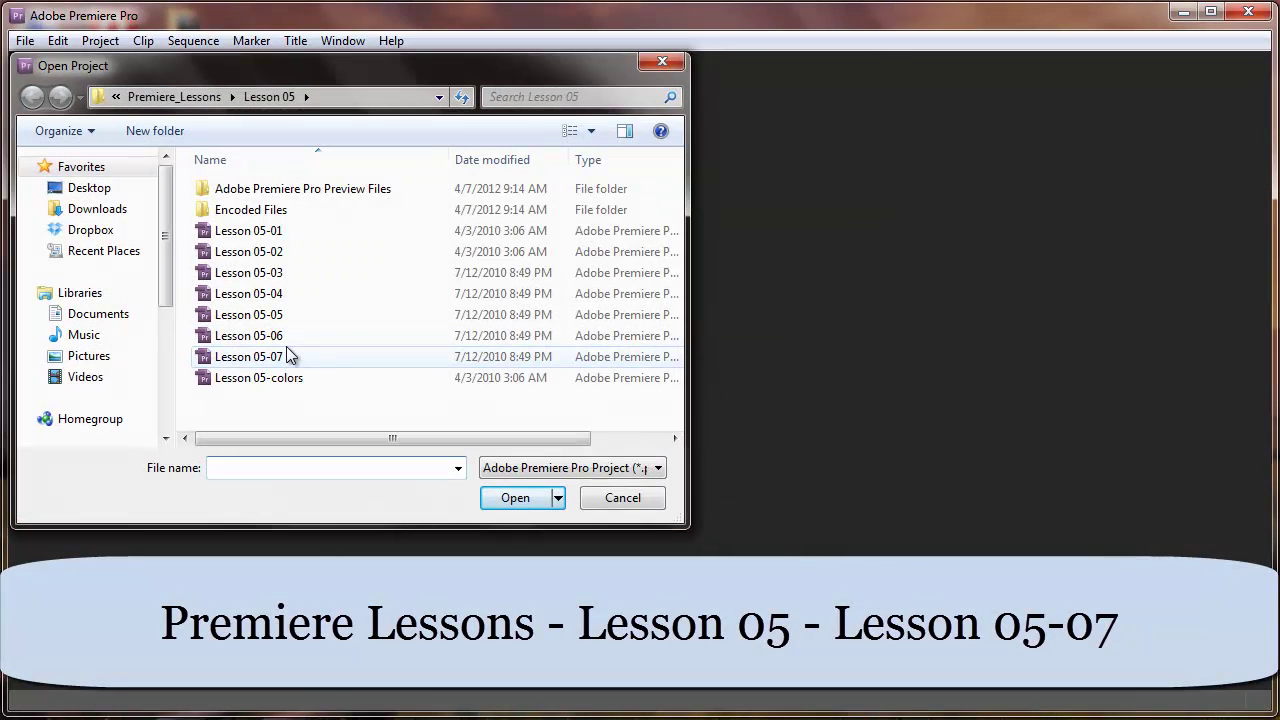
pyautogui.doubleClick(241, 360)
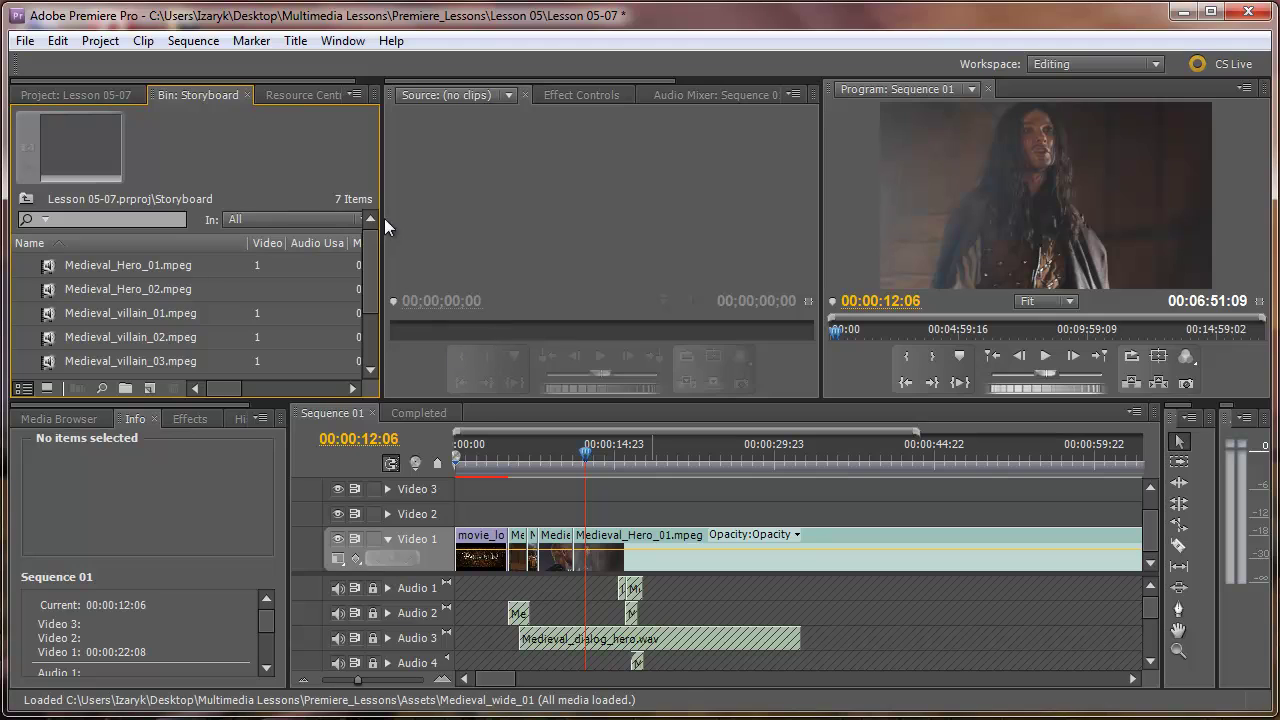
# Delete the Medieval_villain_01 and Medieval_villain_03 clips from Video 1 in Sequence 01
pyautogui.moveTo(381, 212); pyautogui.dragTo(272, 189)
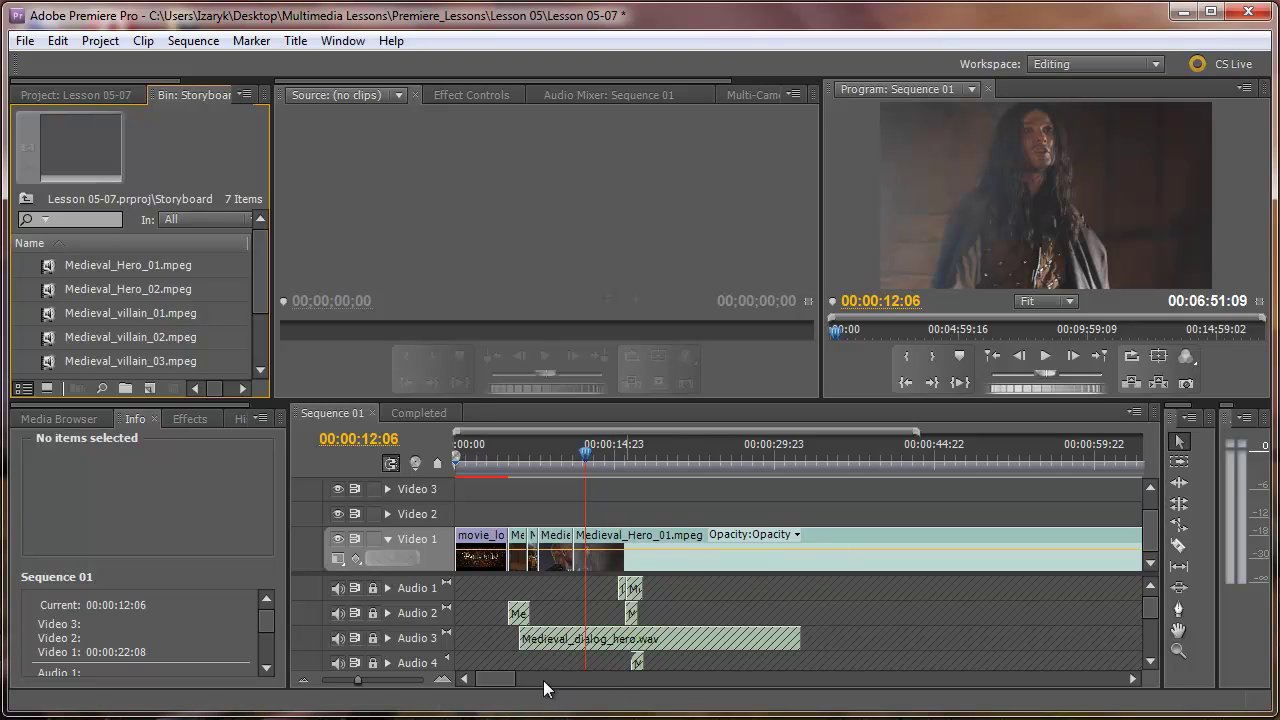
pyautogui.moveTo(359, 686); pyautogui.dragTo(341, 686)
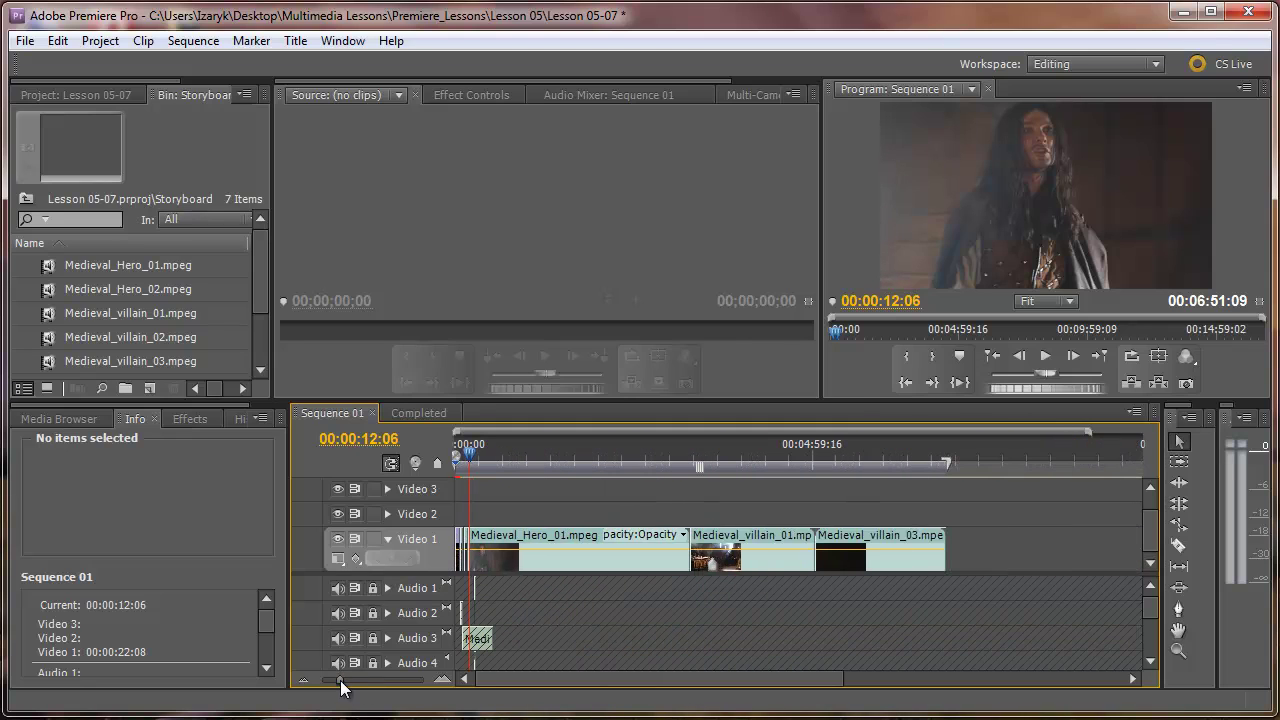
pyautogui.click(750, 529)
pyautogui.press('Delete')
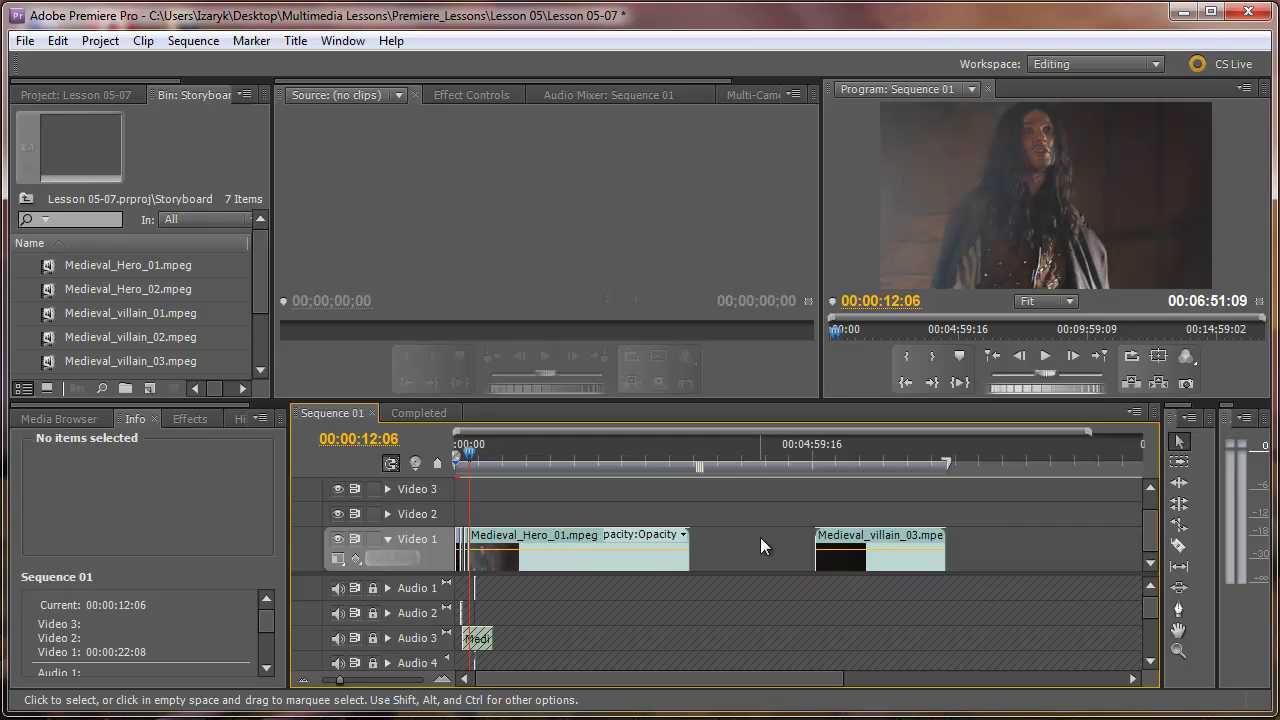
pyautogui.click(872, 537)
pyautogui.press('Delete')
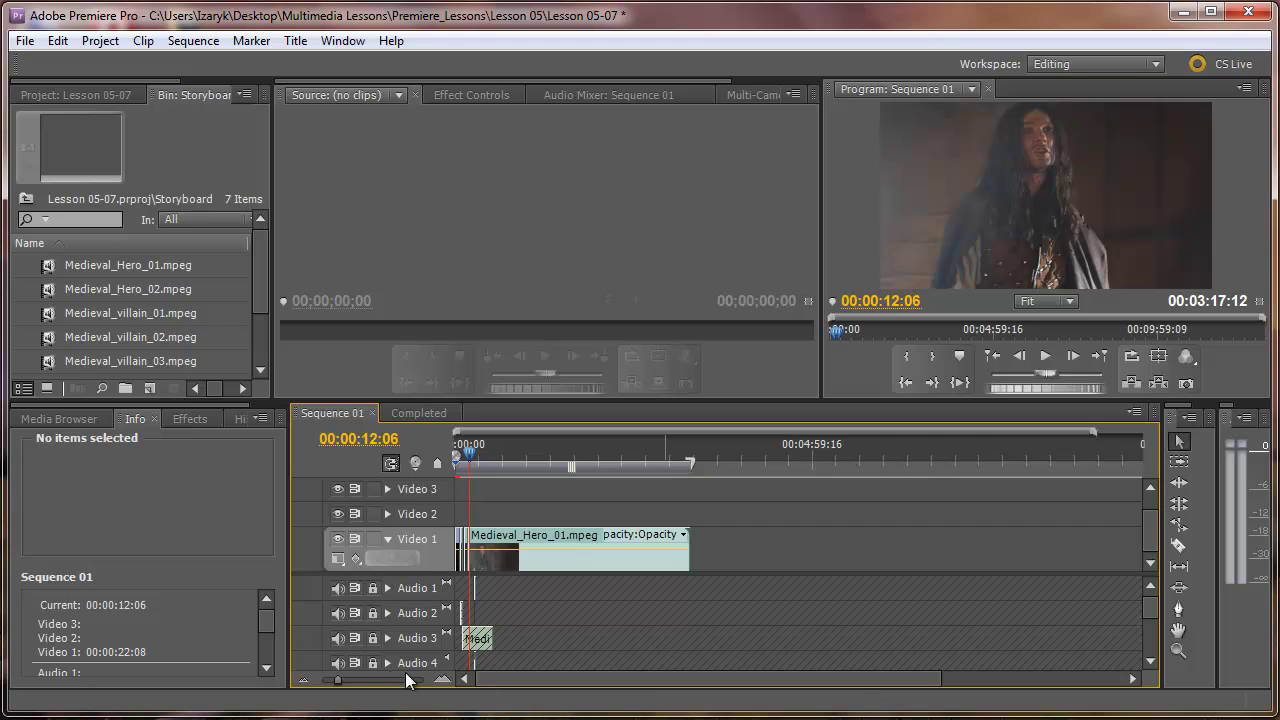
pyautogui.moveTo(338, 683); pyautogui.dragTo(359, 683)
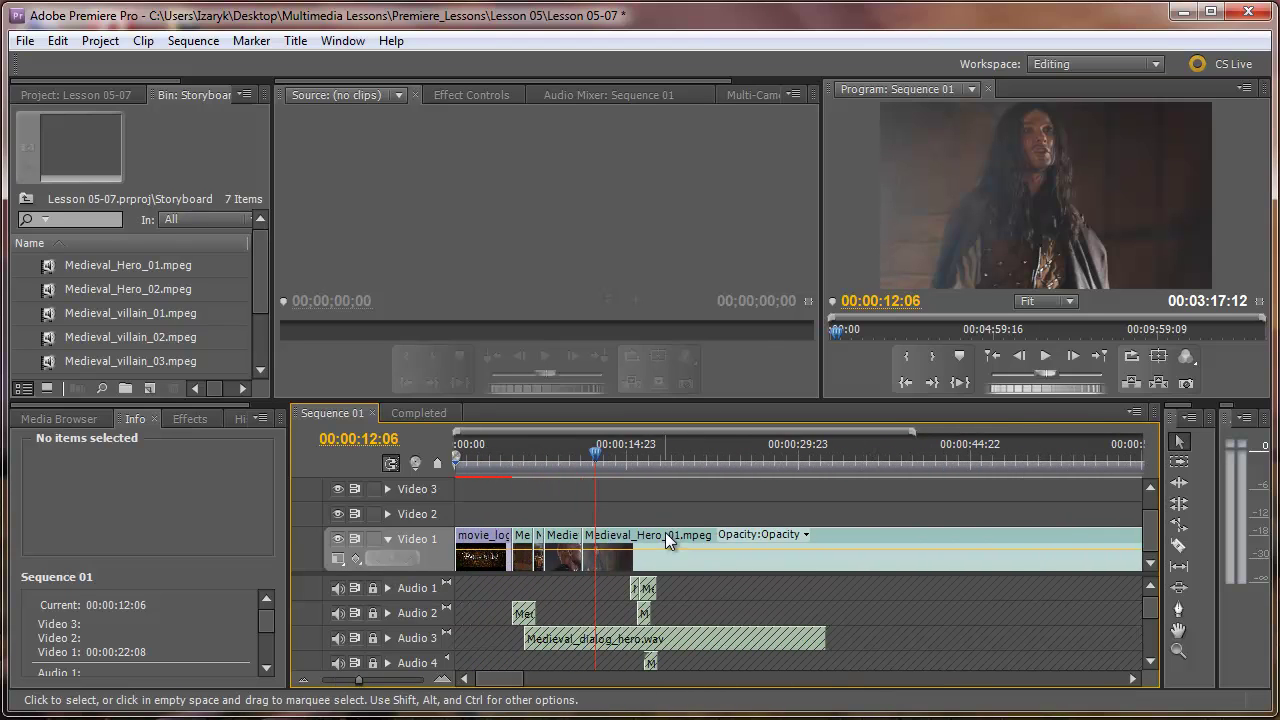
pyautogui.moveTo(668, 532)
# Load the Medieval_Hero_01.mpeg clip from Video 1 into the Source monitor
pyautogui.click(625, 534)
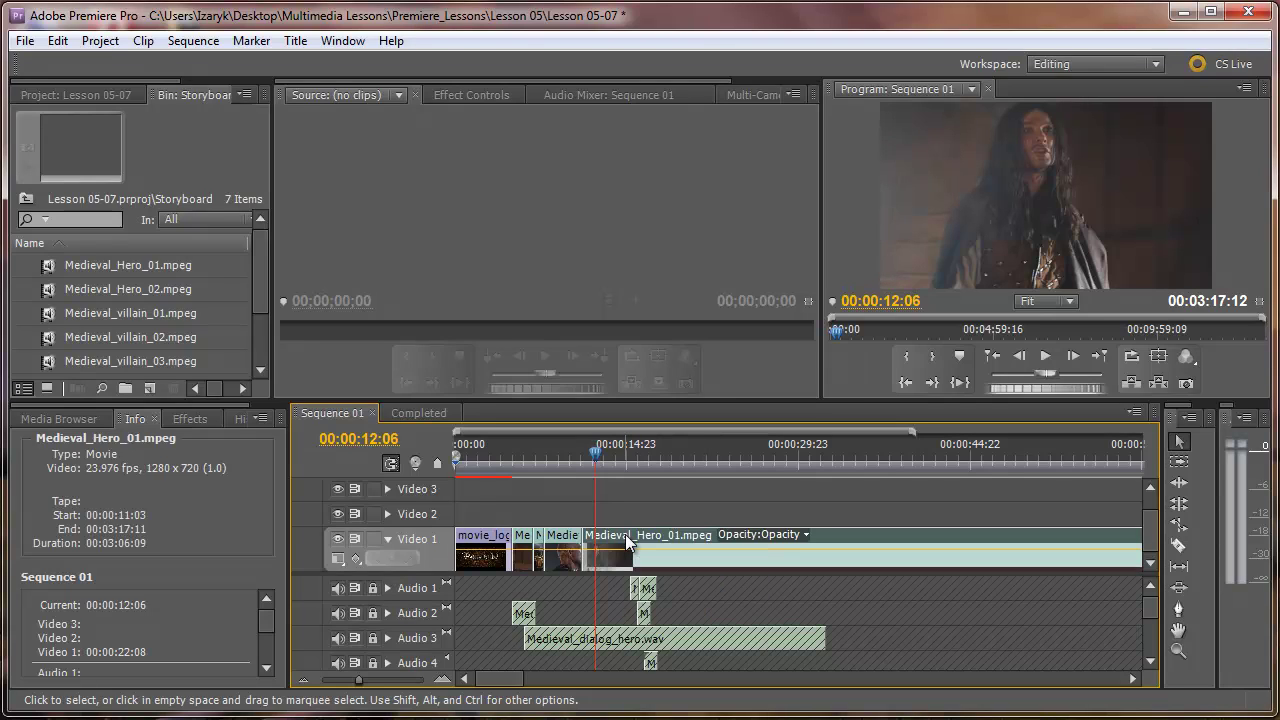
pyautogui.doubleClick(625, 534)
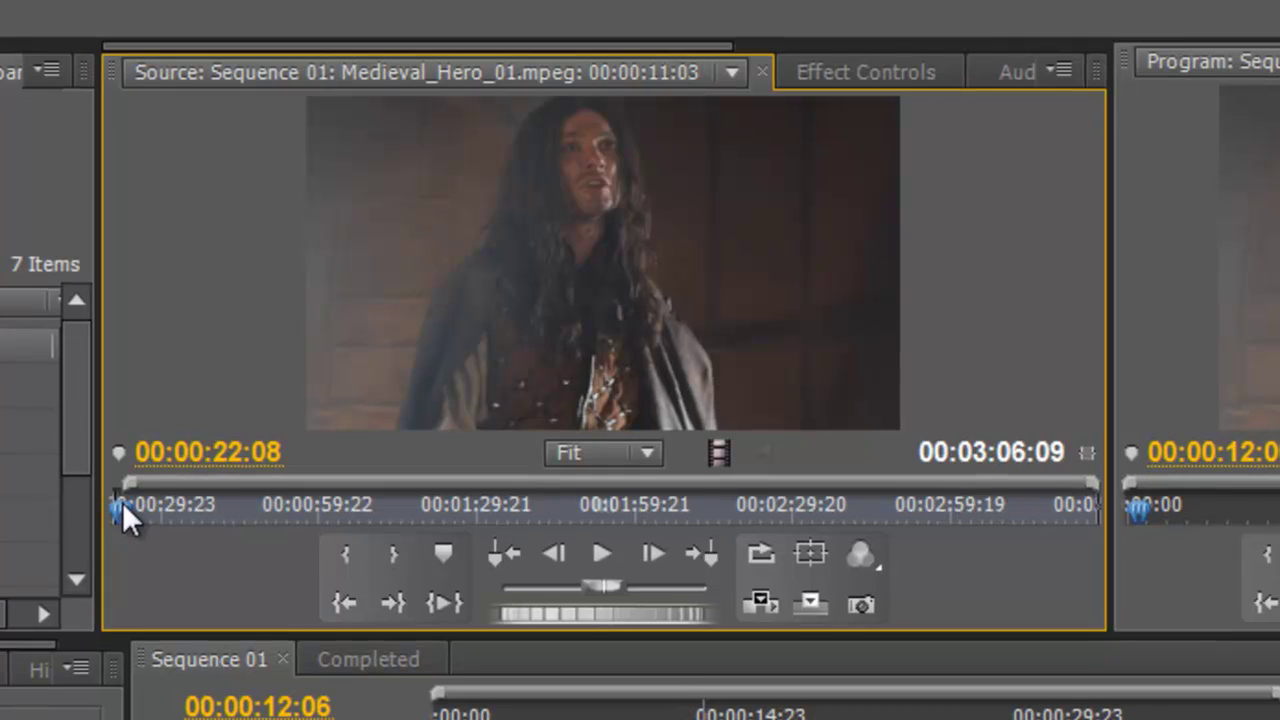
# Set Medieval_Hero_01's Out point at 00:00:25:21, leaving a 00:00:04:17 duration
pyautogui.moveTo(122, 502); pyautogui.dragTo(139, 502)
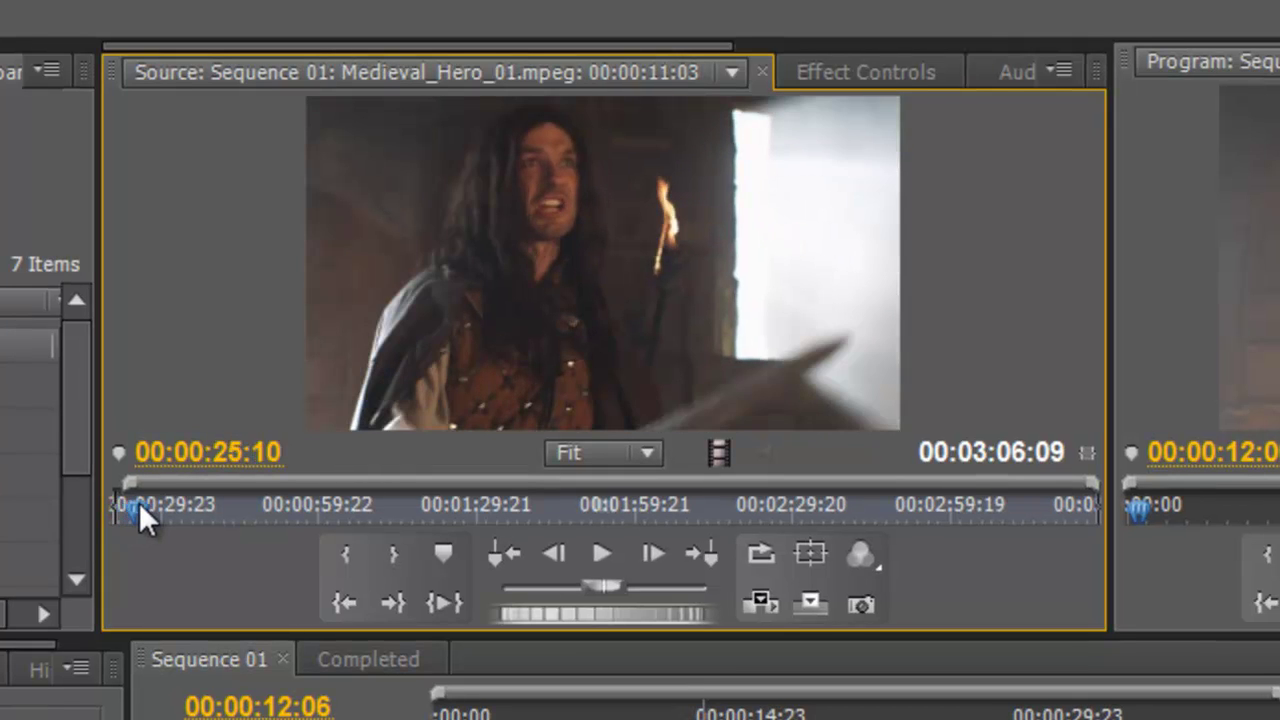
pyautogui.press('Right')
pyautogui.press('Right')
pyautogui.press('Right')
pyautogui.press('Right')
pyautogui.press('Right')
pyautogui.press('Right')
pyautogui.press('Right')
pyautogui.press('Right')
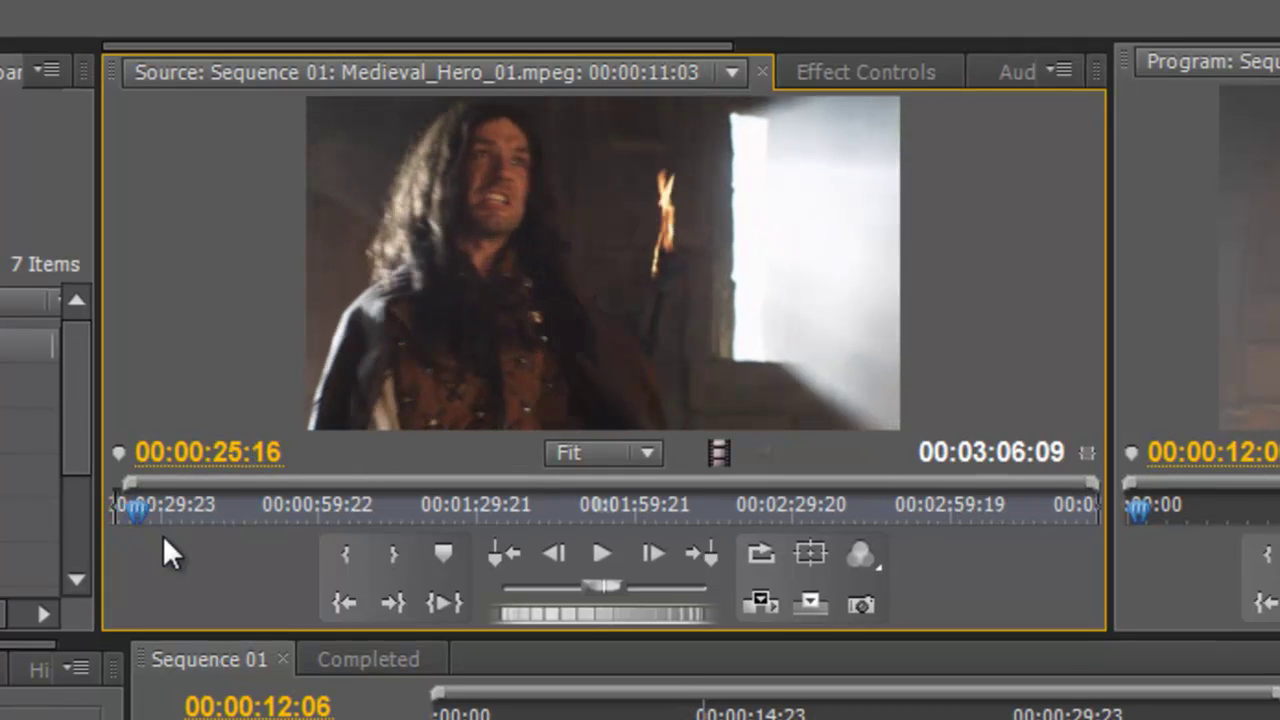
pyautogui.press('Right')
pyautogui.press('Right')
pyautogui.press('Right')
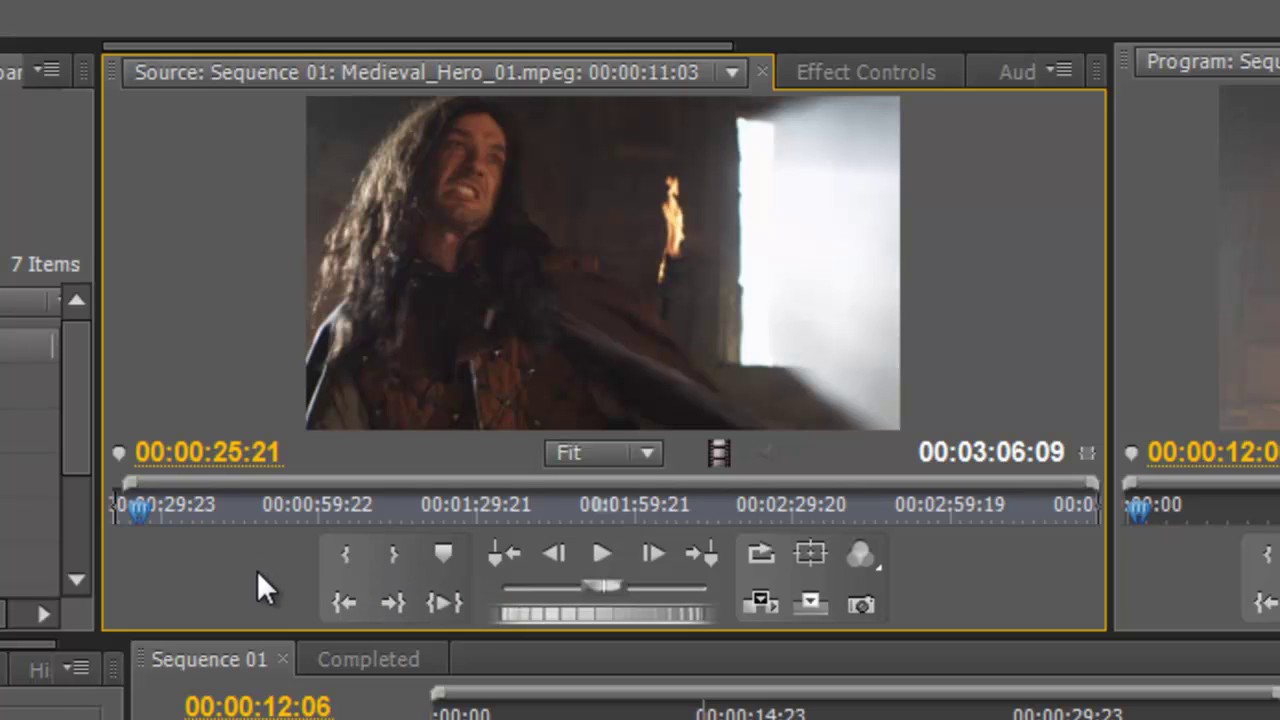
pyautogui.press('o')
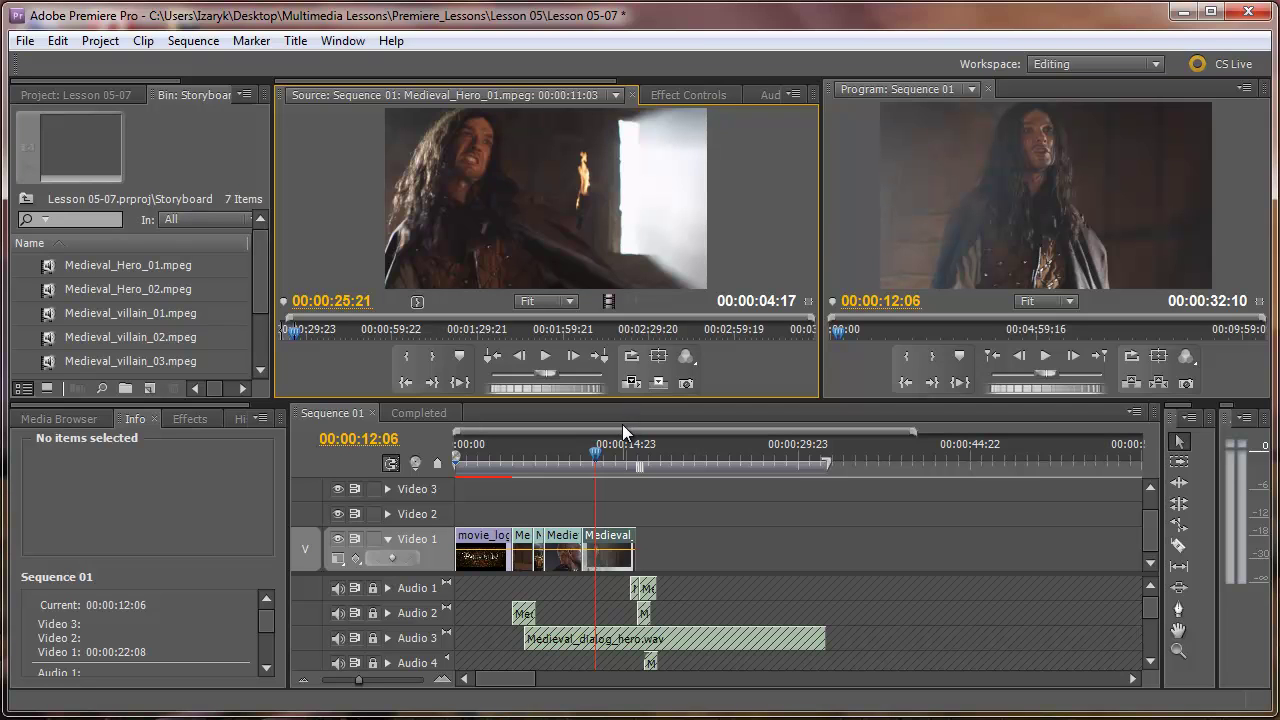
# Step through Sequence 01's edit points with the arrow keys, ending at 00:00:15:20
pyautogui.click(596, 558)
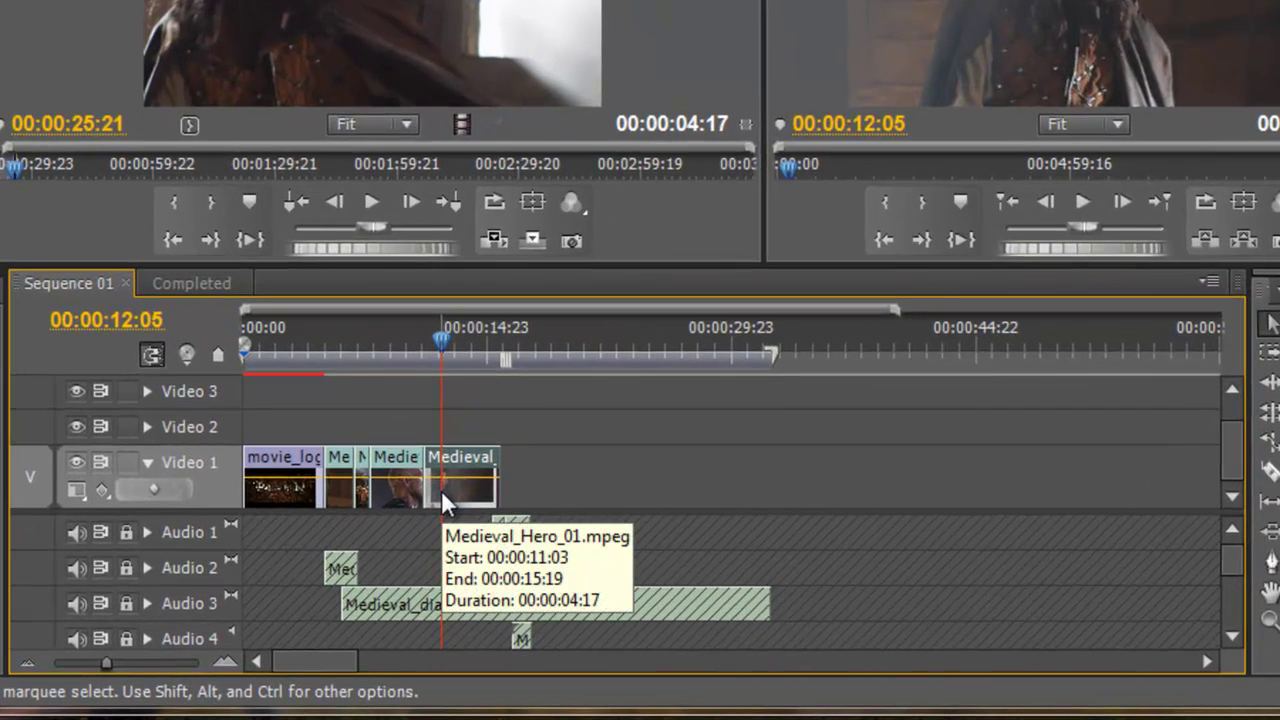
pyautogui.press('Up')
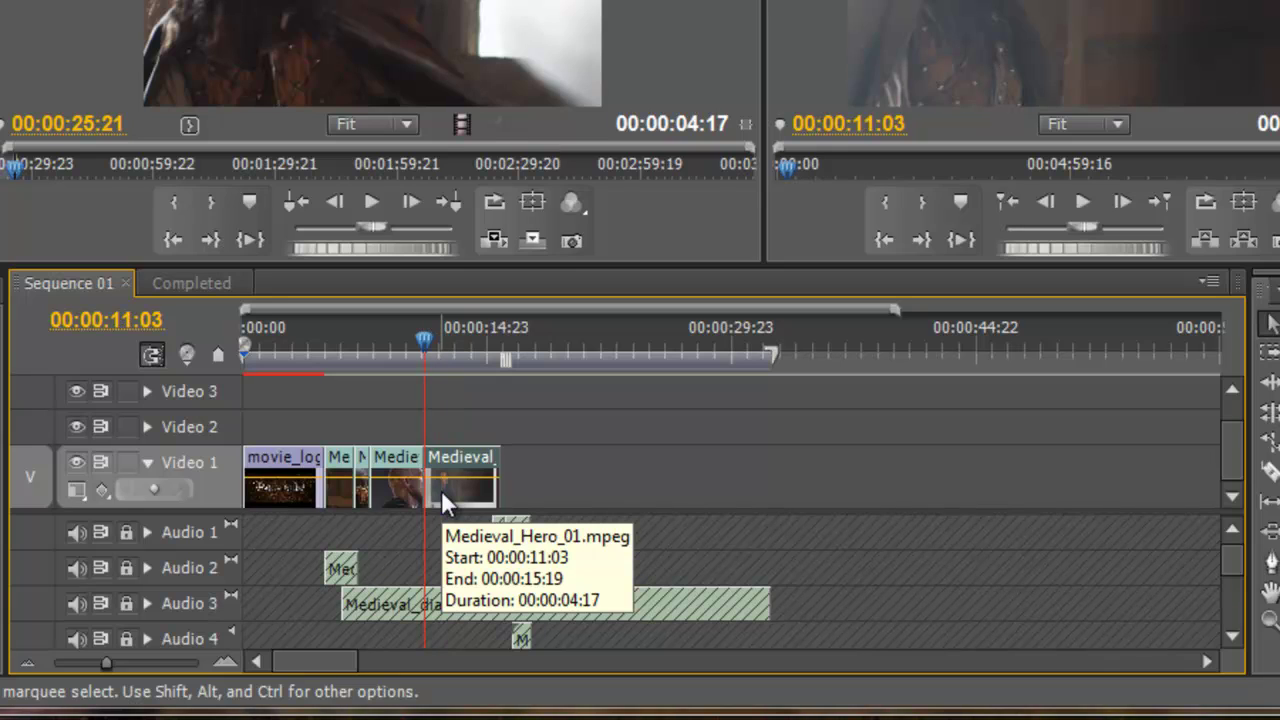
pyautogui.press('Down')
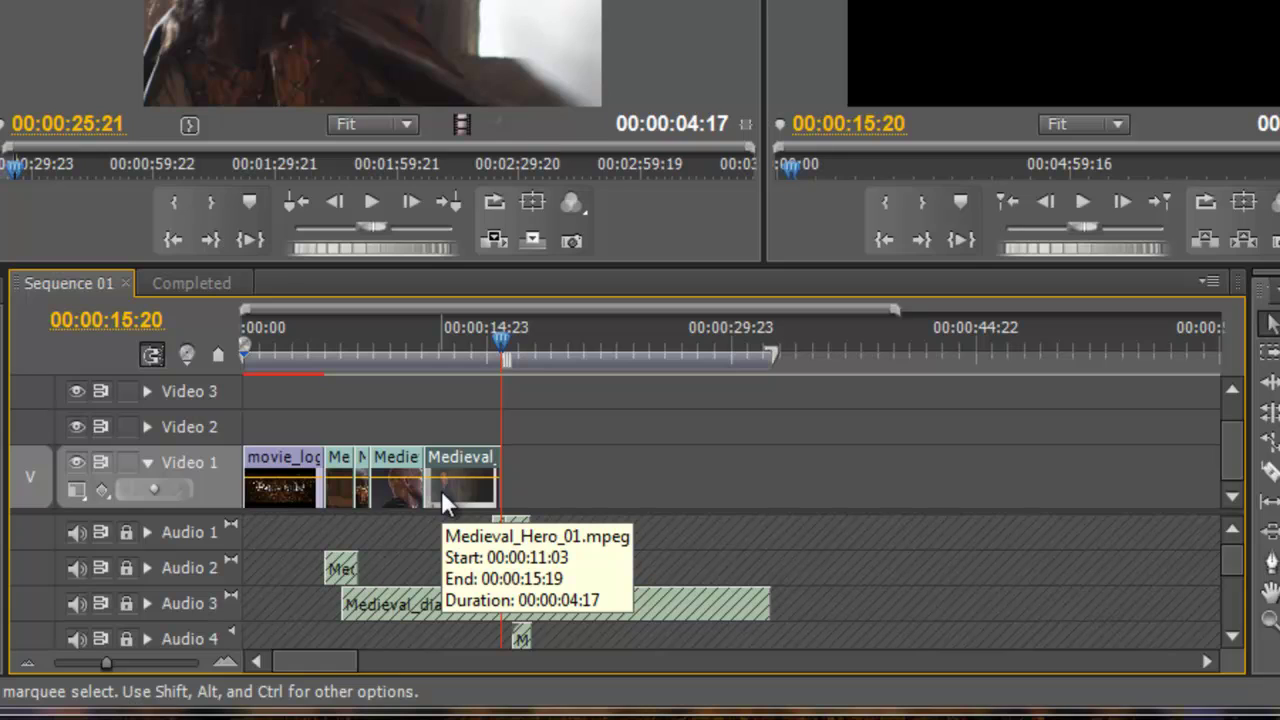
pyautogui.press('Up')
pyautogui.press('Up')
pyautogui.press('Up')
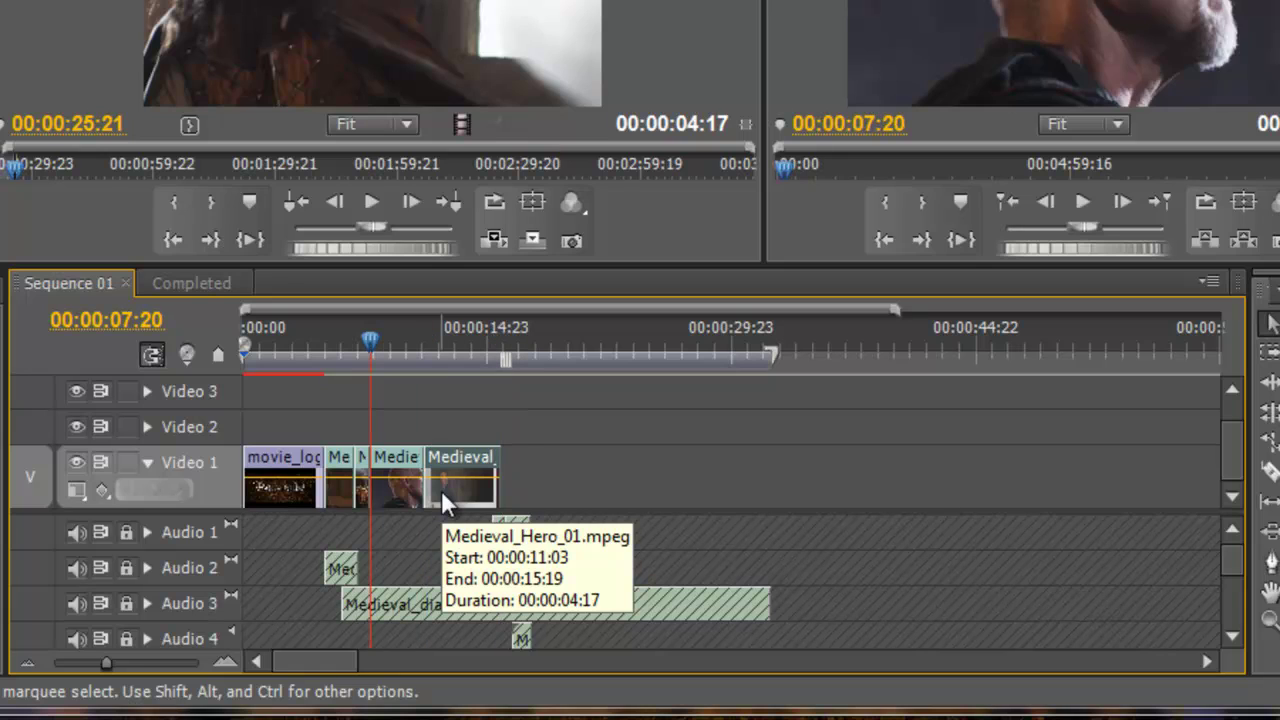
pyautogui.press('Up')
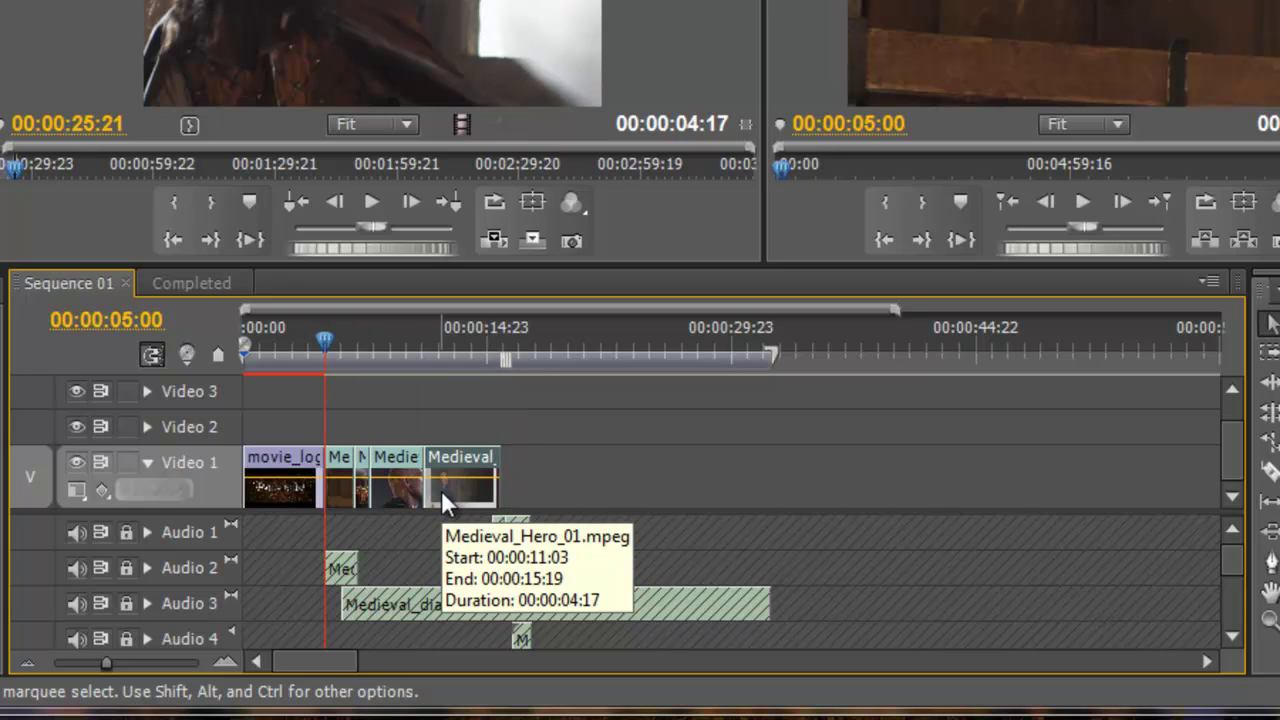
pyautogui.press('Down')
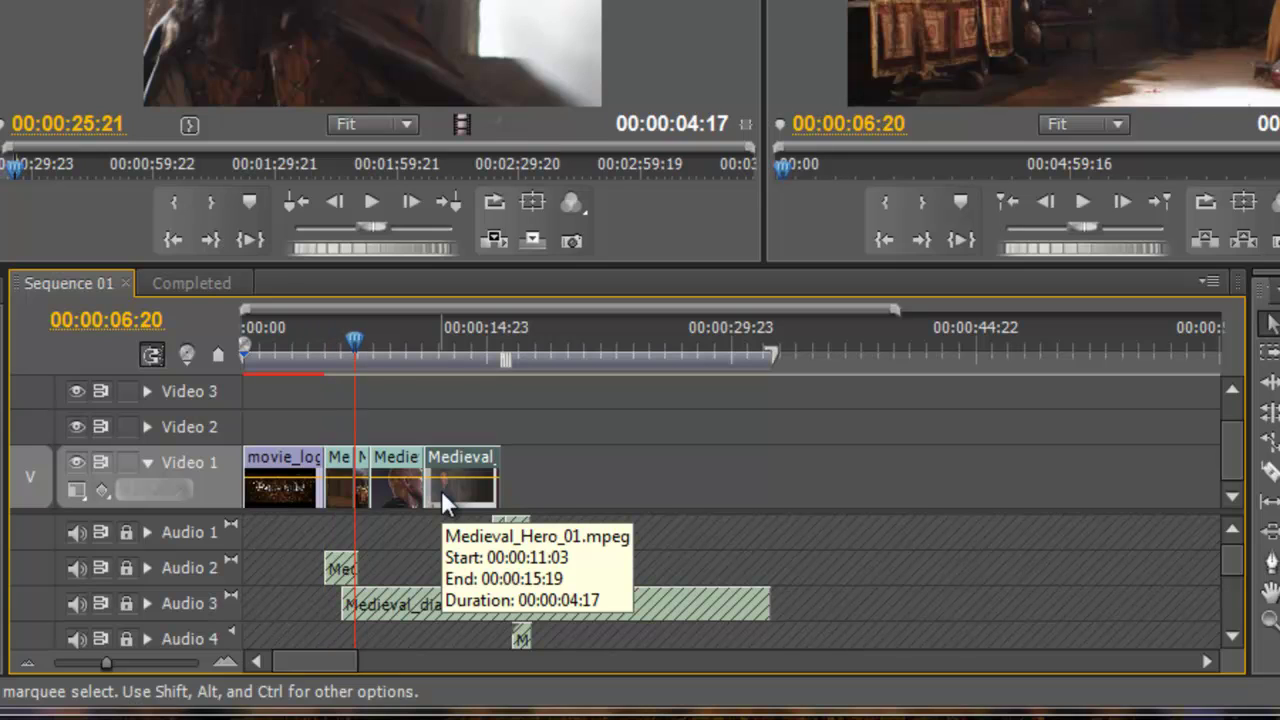
pyautogui.press('Down')
pyautogui.press('Down')
pyautogui.press('Down')
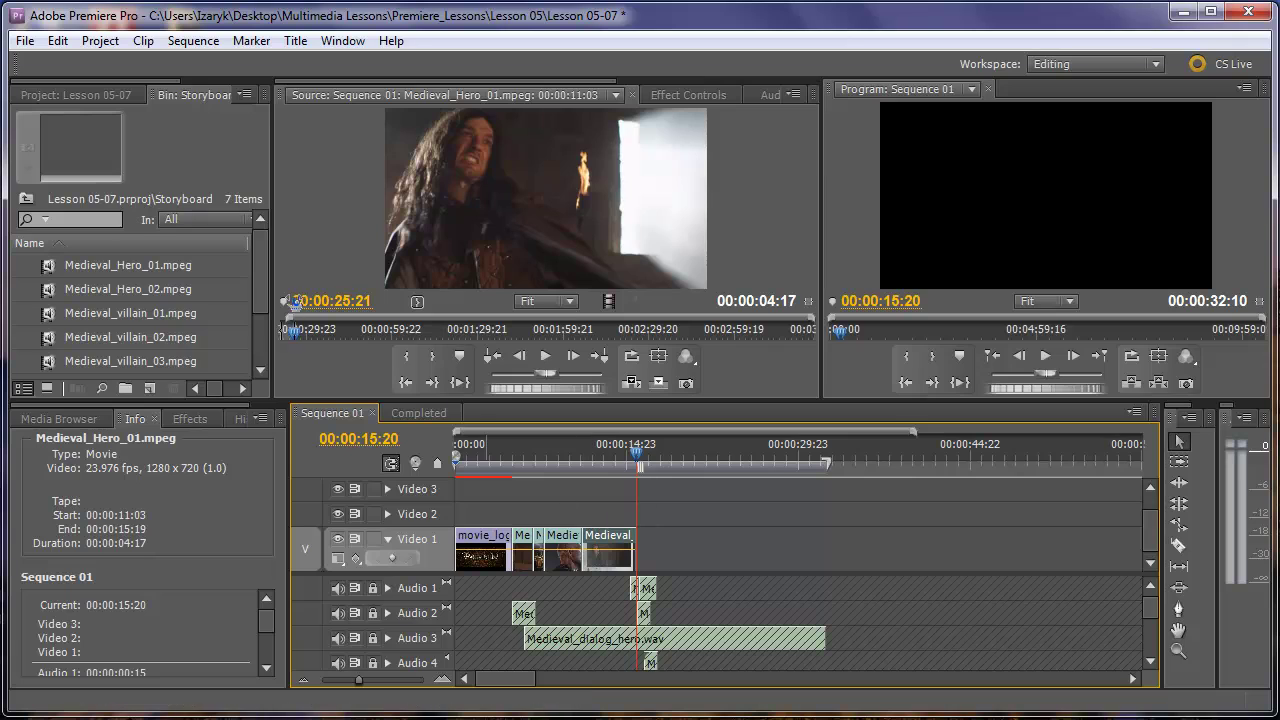
# Load Medieval_wide_01.mpeg from the bin into the Source monitor and scrub through it
pyautogui.click(252, 244)
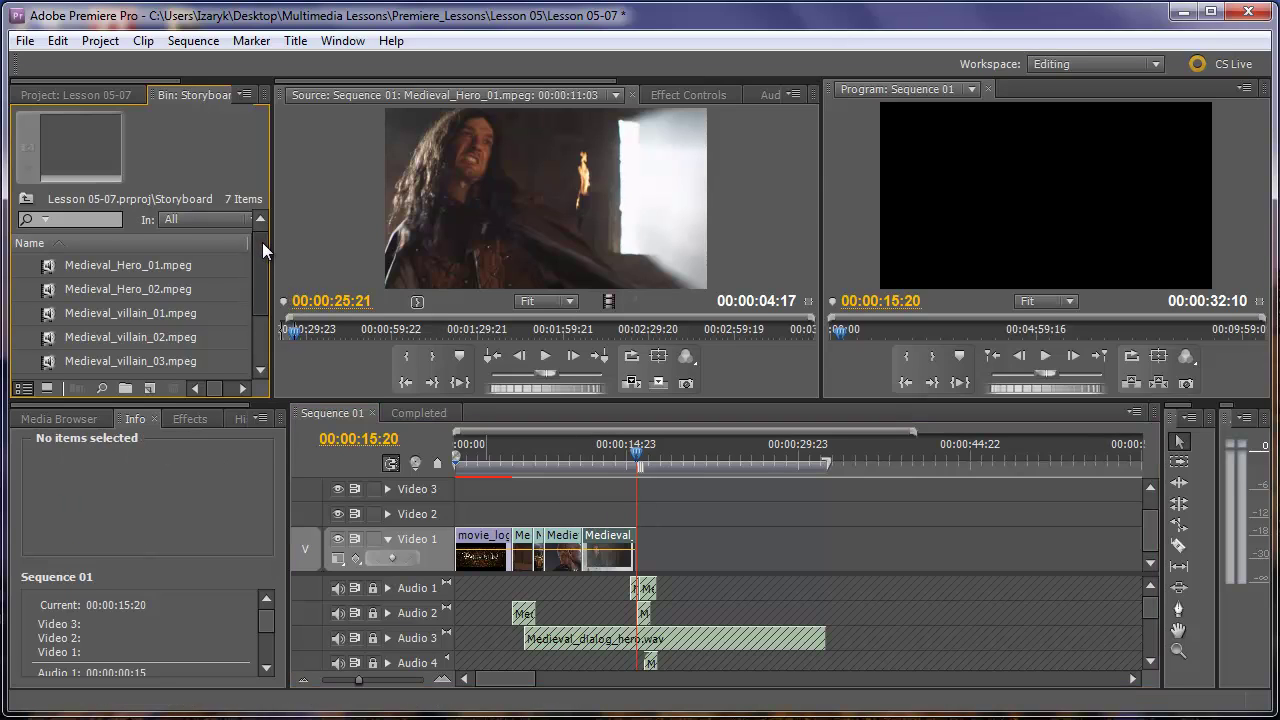
pyautogui.moveTo(262, 242); pyautogui.dragTo(262, 286)
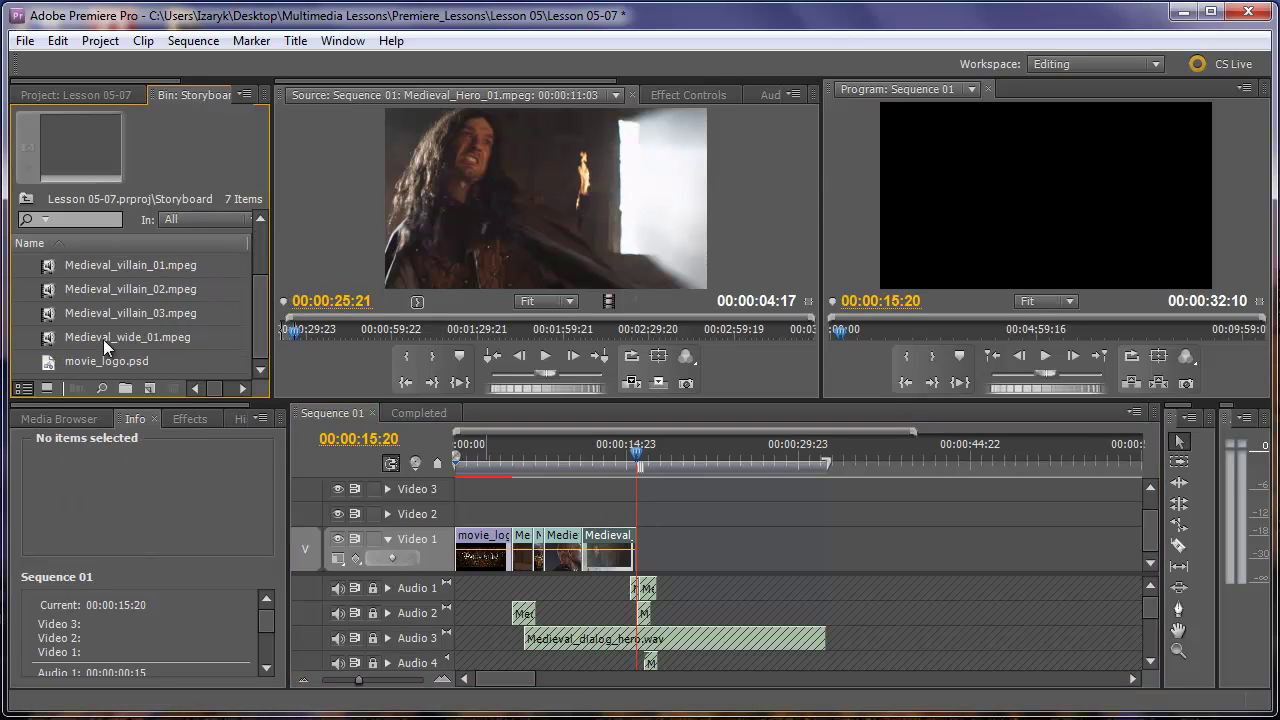
pyautogui.doubleClick(50, 336)
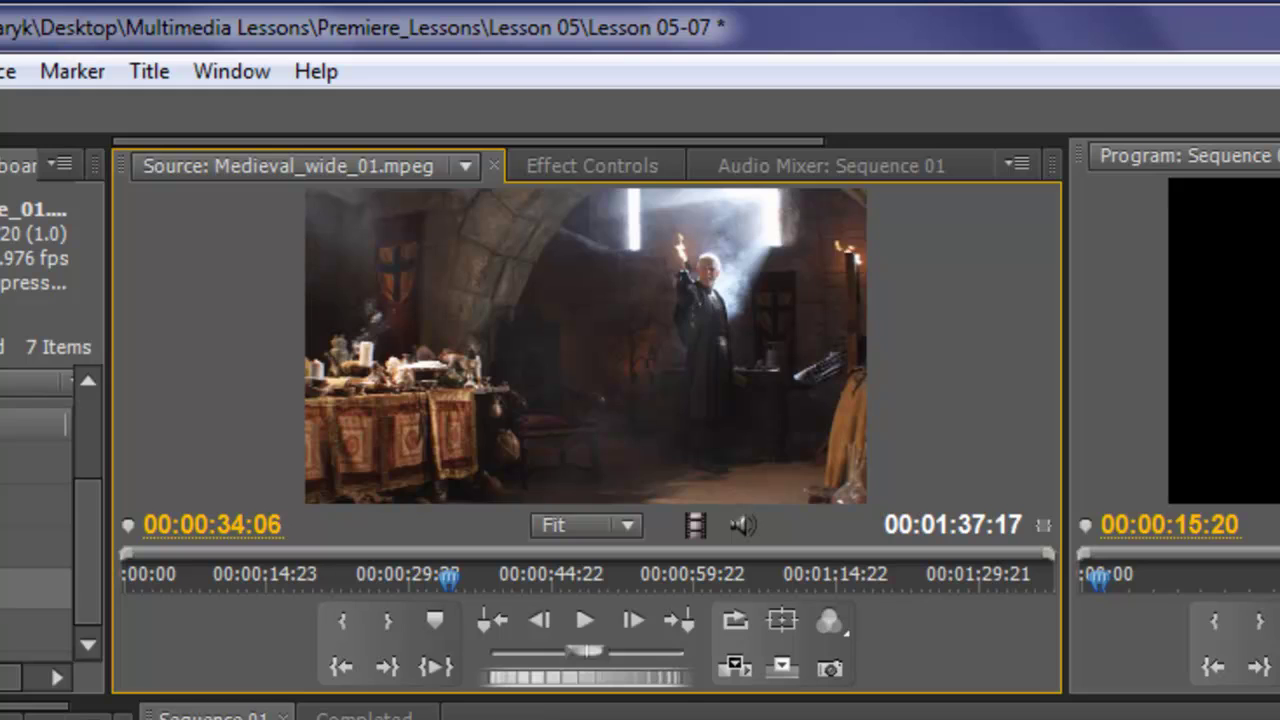
pyautogui.click(249, 576)
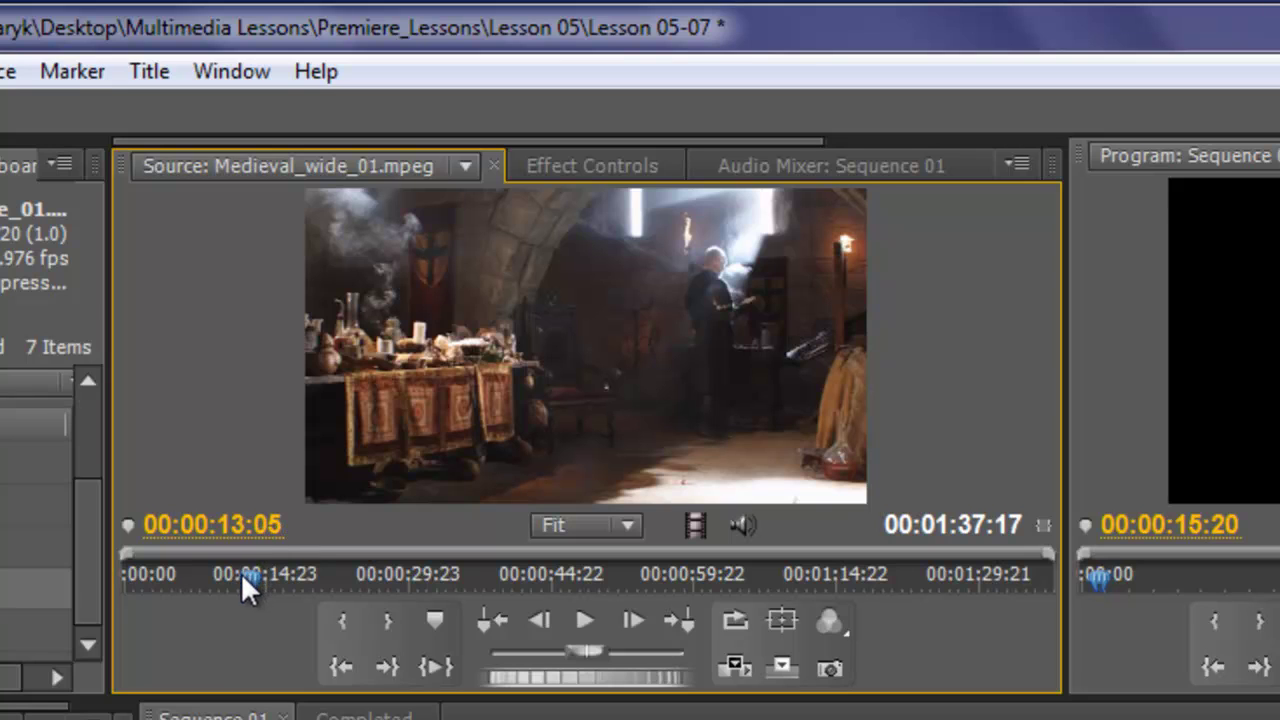
pyautogui.moveTo(240, 572); pyautogui.dragTo(272, 576)
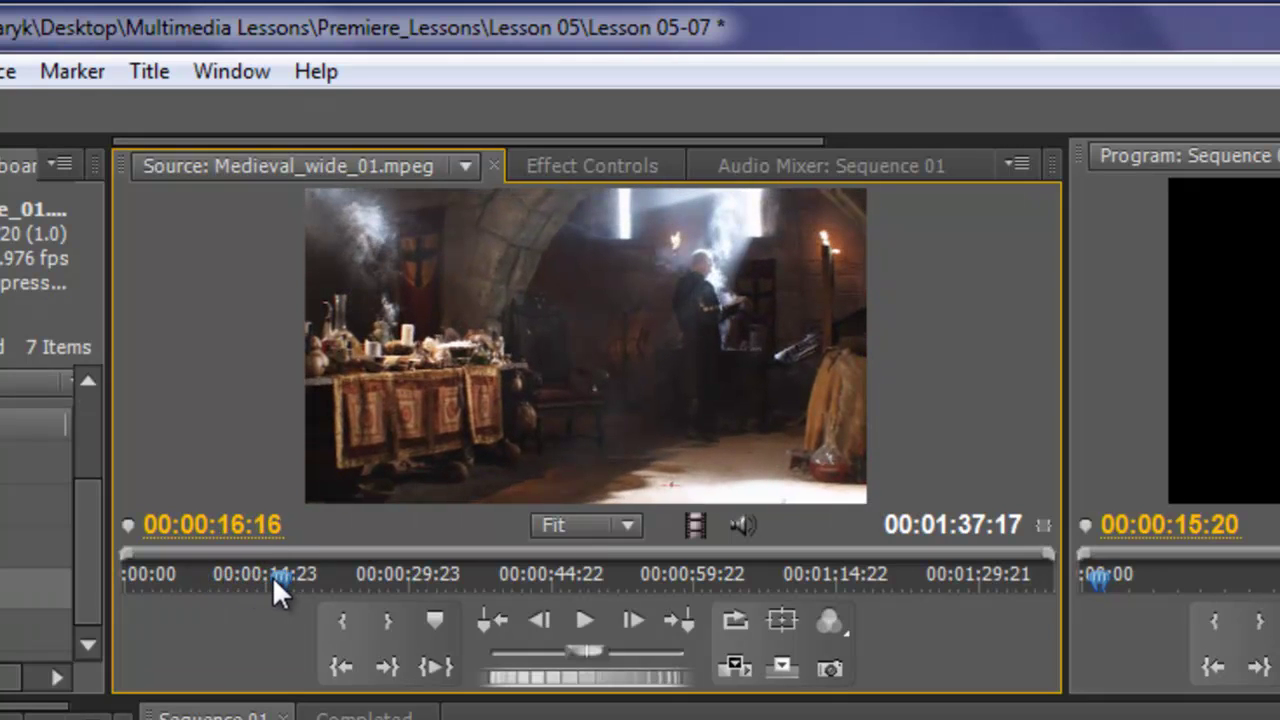
# Mark Medieval_wide_01 from 00:00:26:21 to 00:00:27:21 and overlay it onto Video 1
pyautogui.click(238, 522)
pyautogui.press('BackSpace')
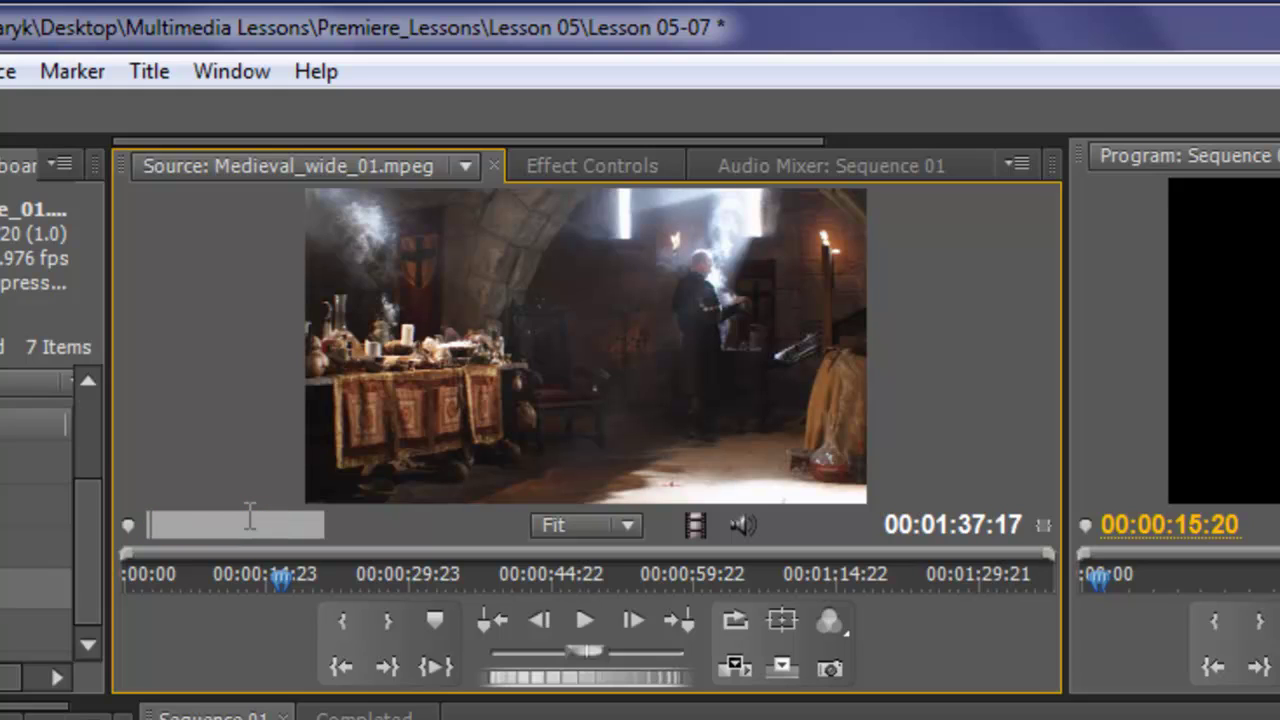
pyautogui.write('2621')
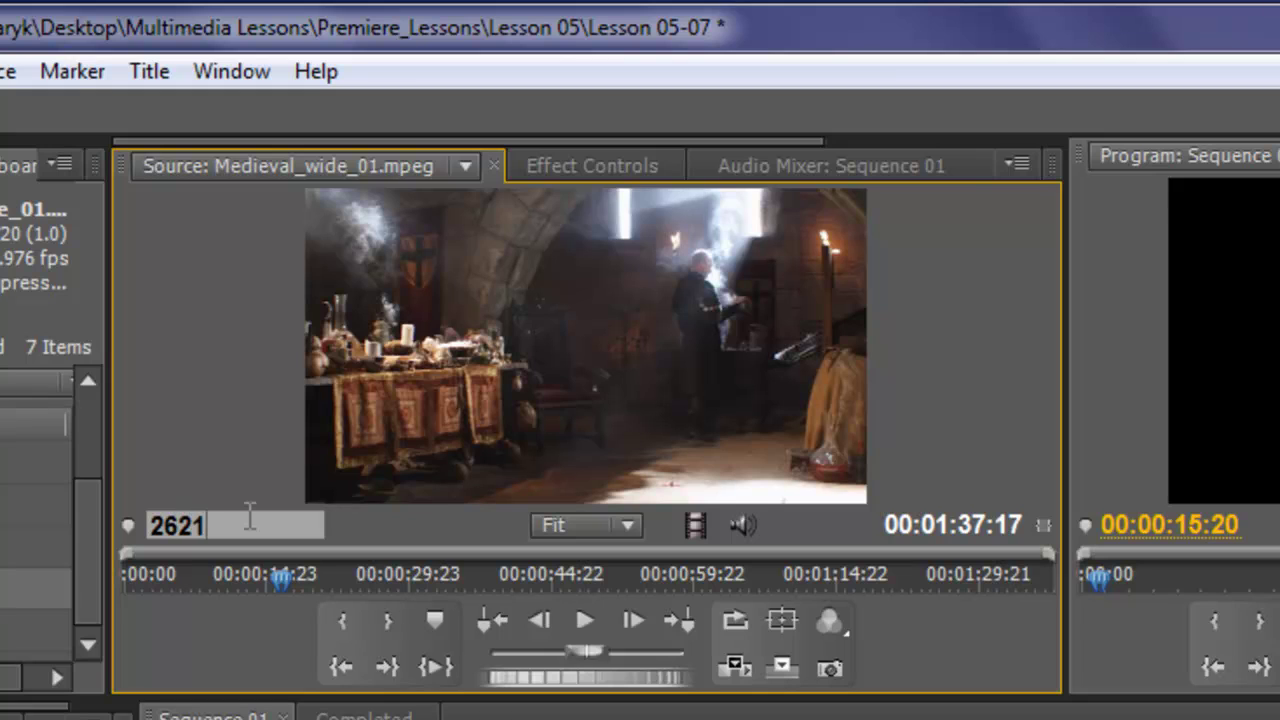
pyautogui.press('Return')
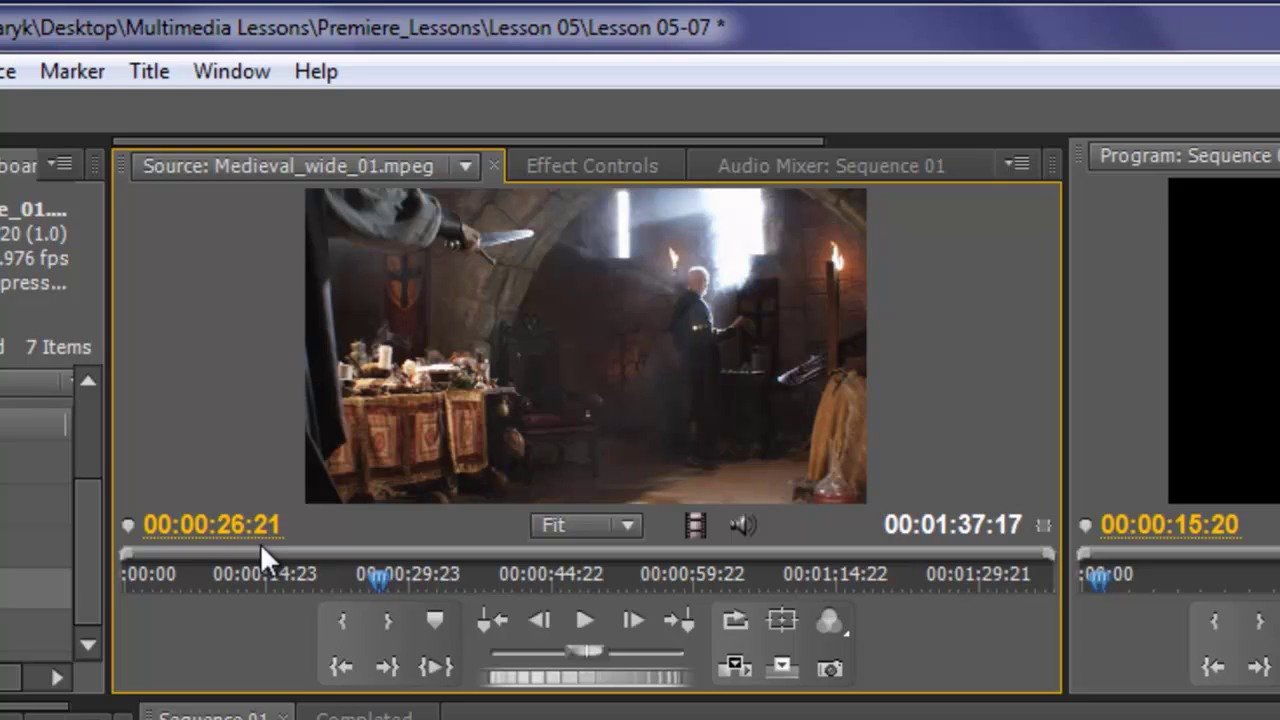
pyautogui.press('i')
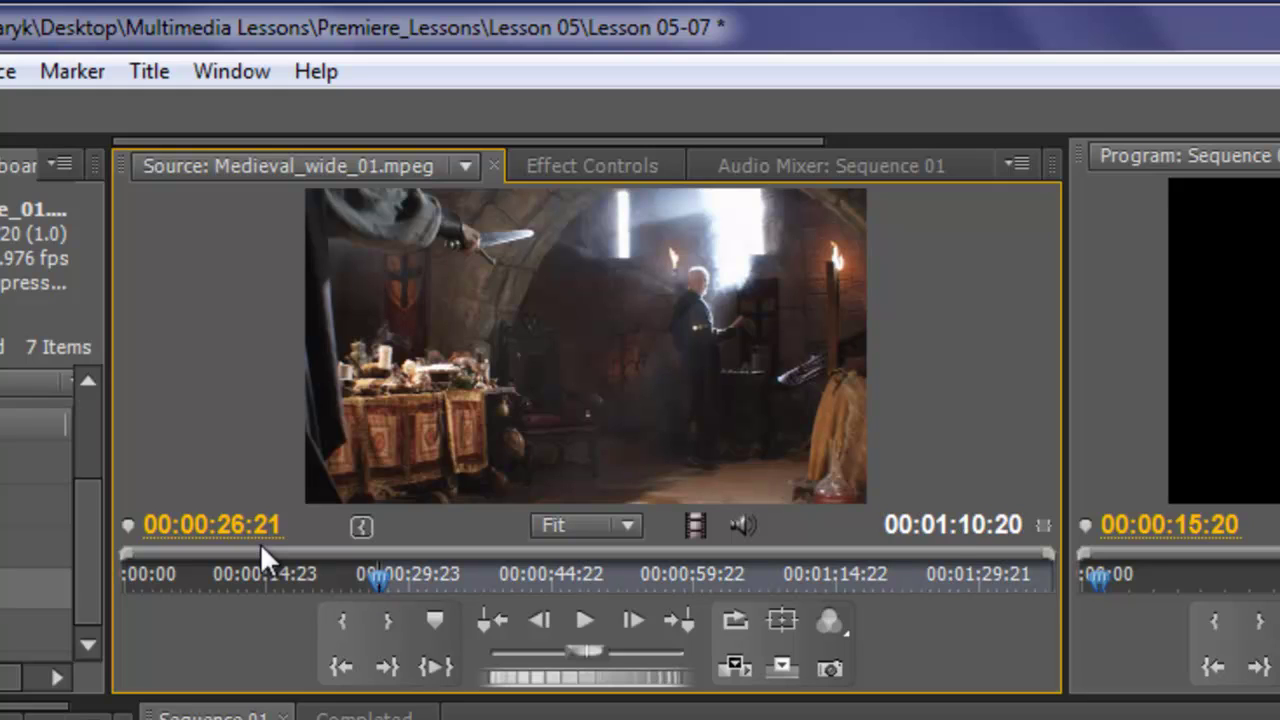
pyautogui.click(350, 607)
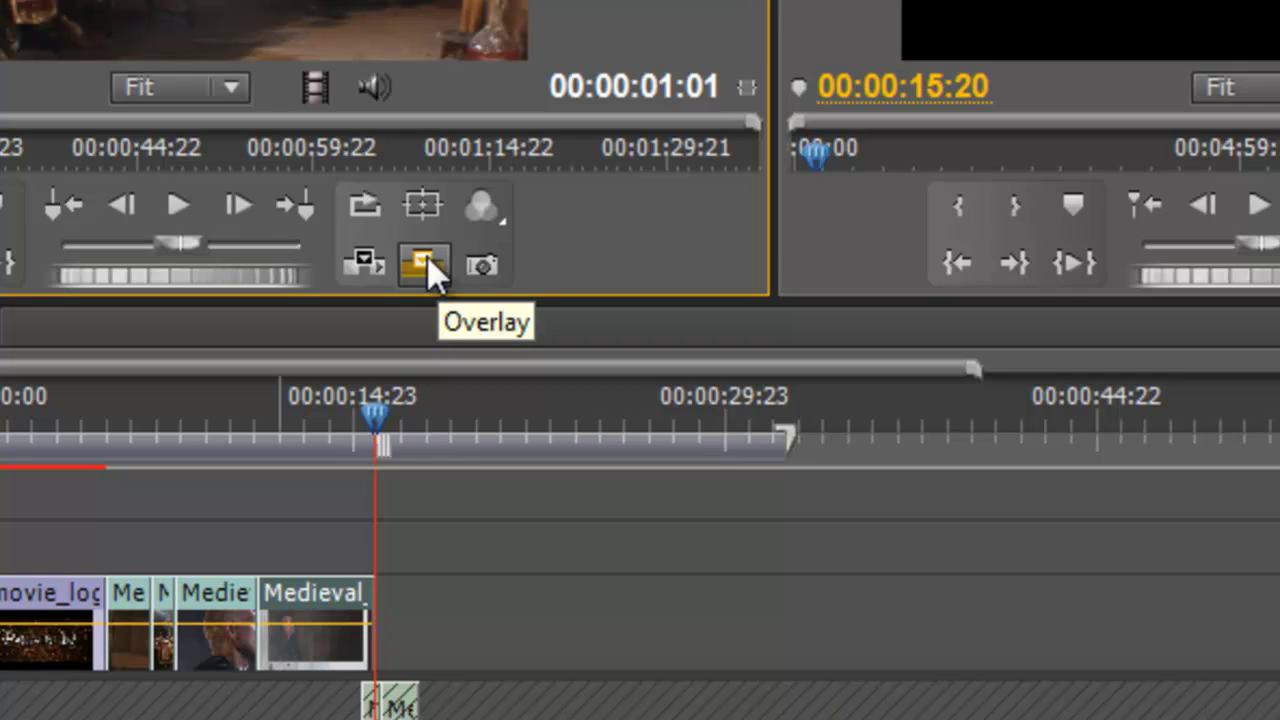
pyautogui.click(425, 264)
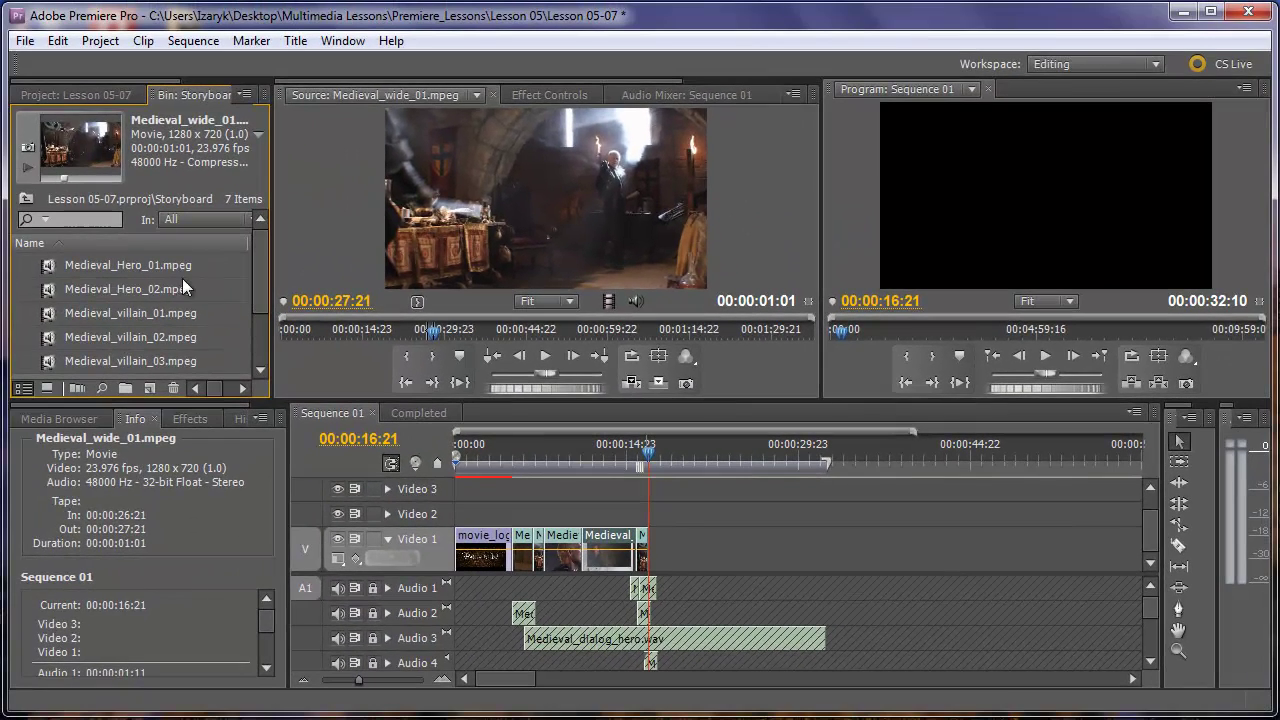
# Load Medieval_Hero_02.mpeg in the Source monitor and mark its In point at 00:00:31:18
pyautogui.click(129, 290)
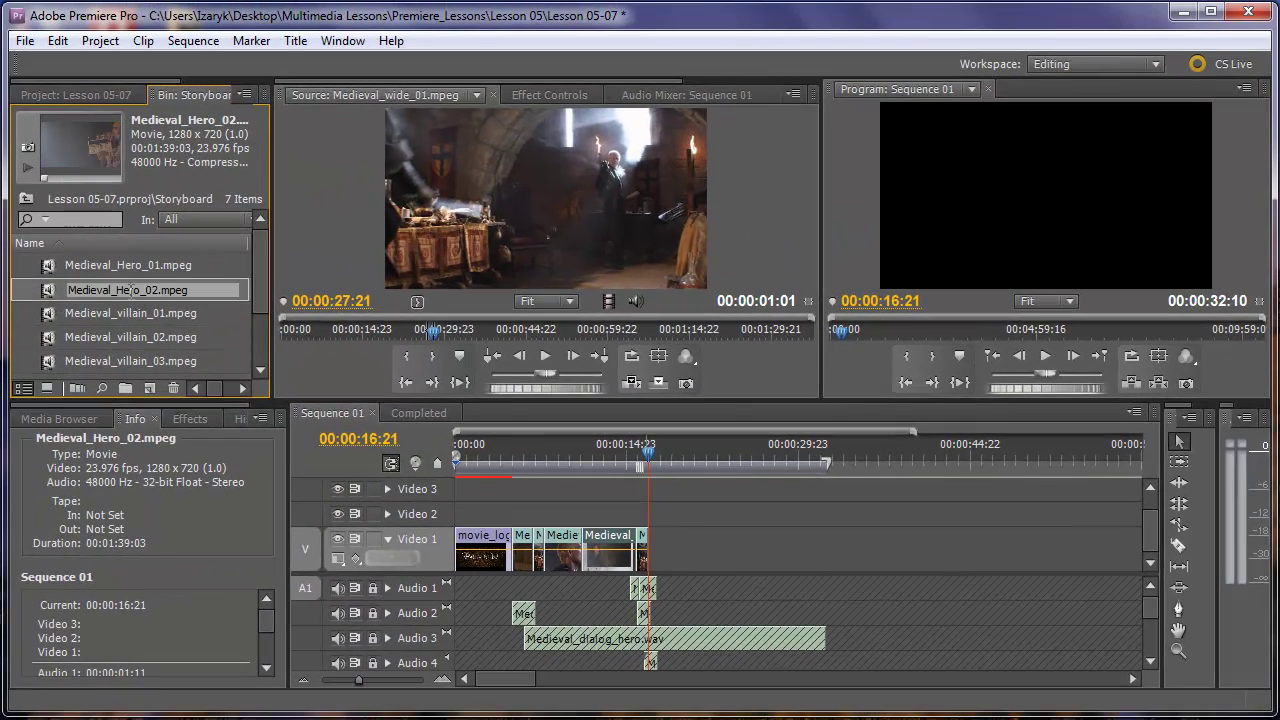
pyautogui.doubleClick(47, 292)
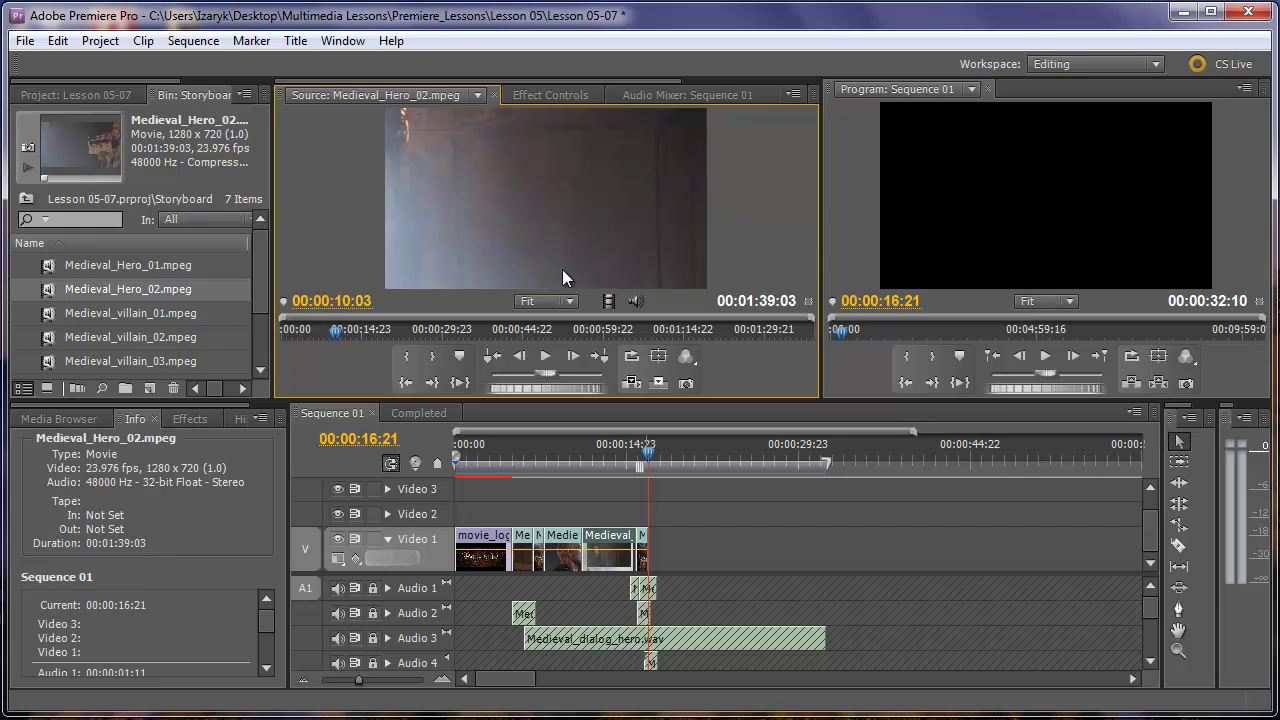
pyautogui.click(350, 302)
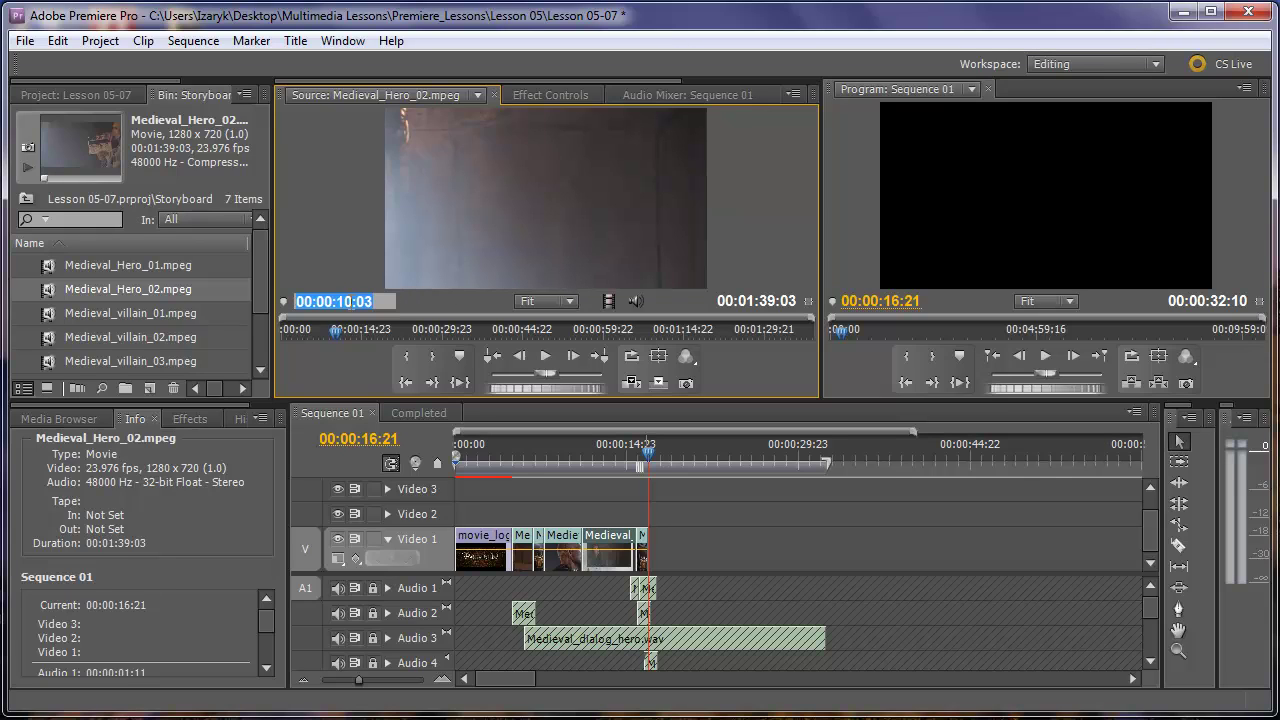
pyautogui.write('3118')
pyautogui.press('Return')
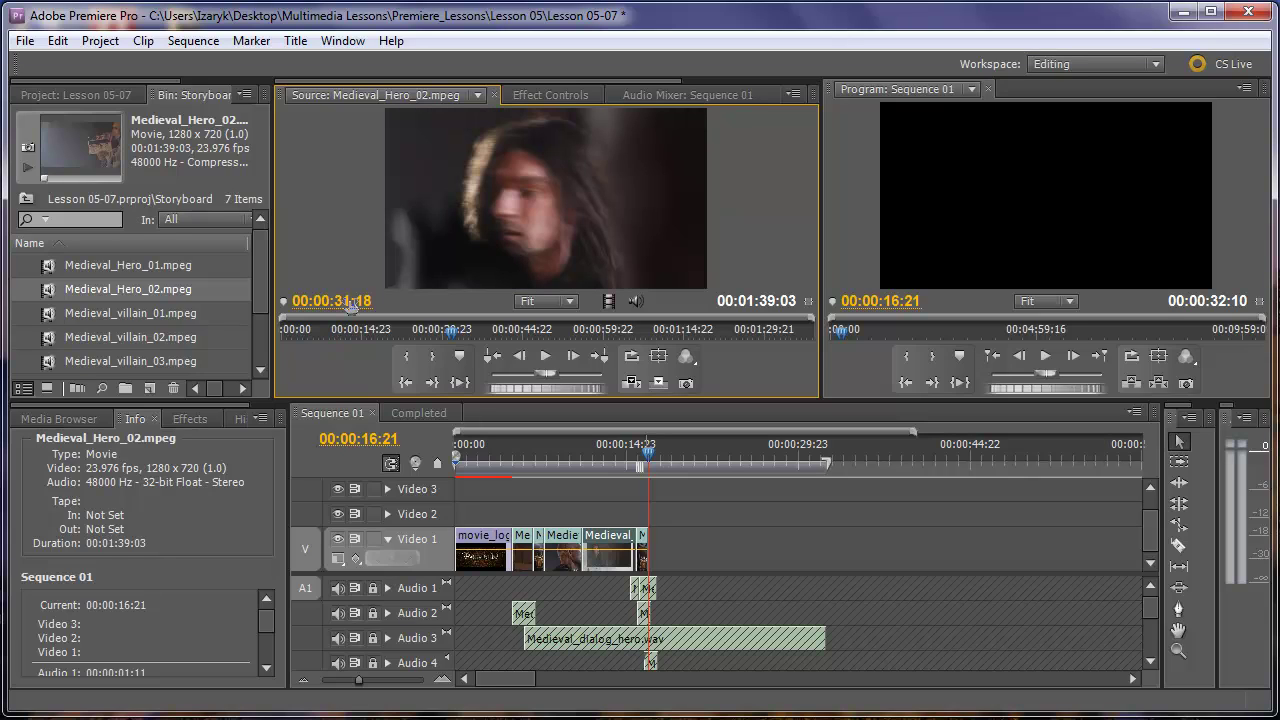
pyautogui.press('i')
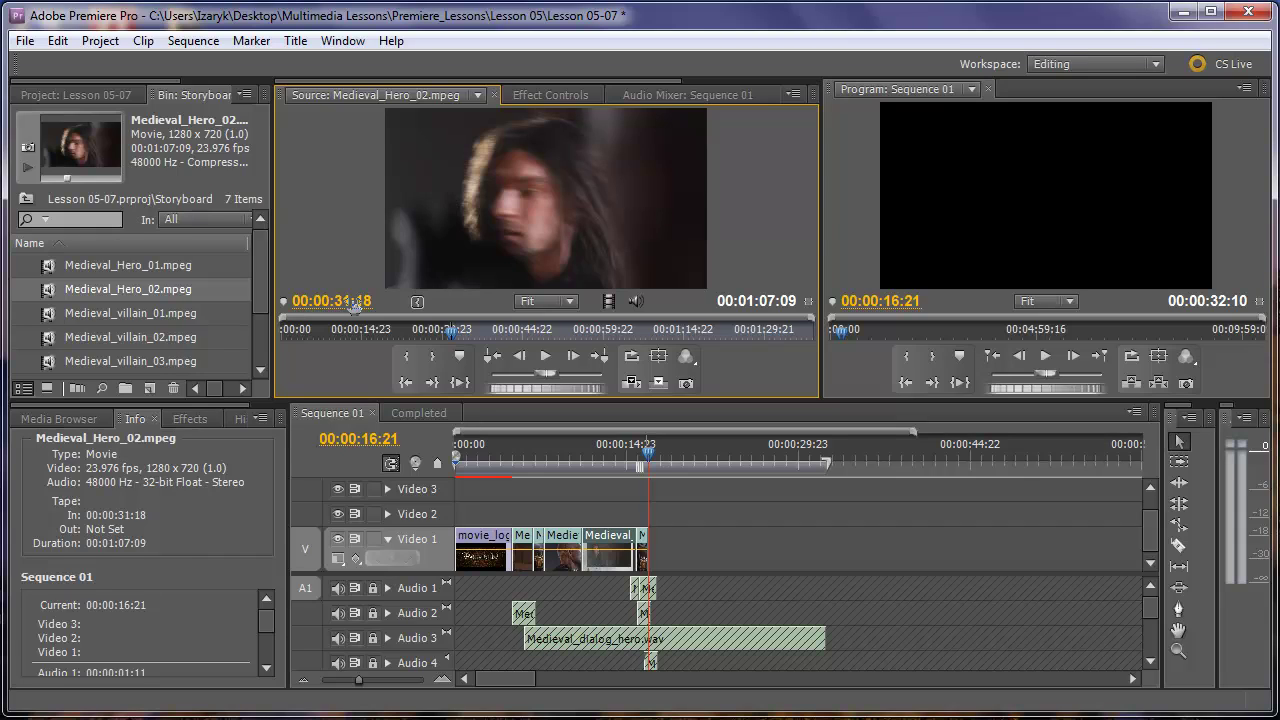
# Mark the Out point at 00:00:36:03 and overlay the section onto Video 1
pyautogui.click(354, 303)
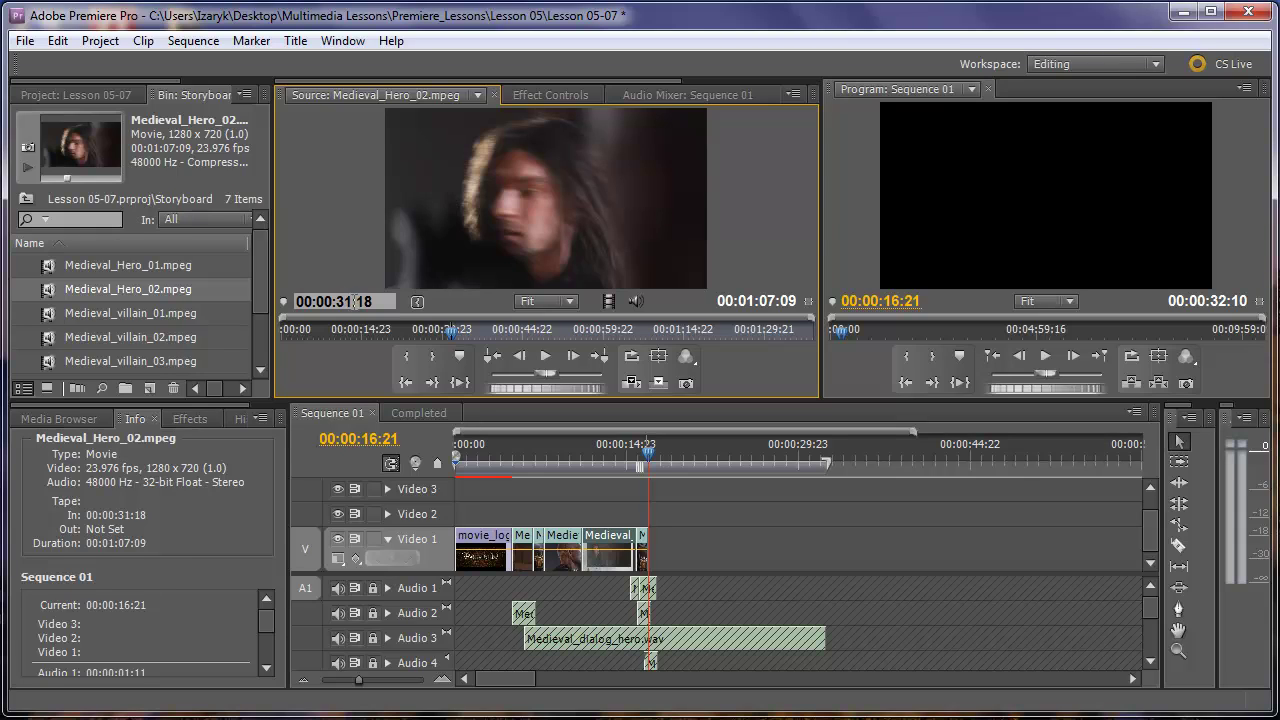
pyautogui.write('3603')
pyautogui.press('BackSpace')
pyautogui.press('BackSpace')
pyautogui.press('BackSpace')
pyautogui.press('BackSpace')
pyautogui.press('BackSpace')
pyautogui.press('BackSpace')
pyautogui.press('BackSpace')
pyautogui.press('BackSpace')
pyautogui.press('BackSpace')
pyautogui.press('BackSpace')
pyautogui.press('BackSpace')
pyautogui.press('BackSpace')
pyautogui.press('BackSpace')
pyautogui.press('BackSpace')
pyautogui.press('BackSpace')
pyautogui.write('36:03')
pyautogui.press('Return')
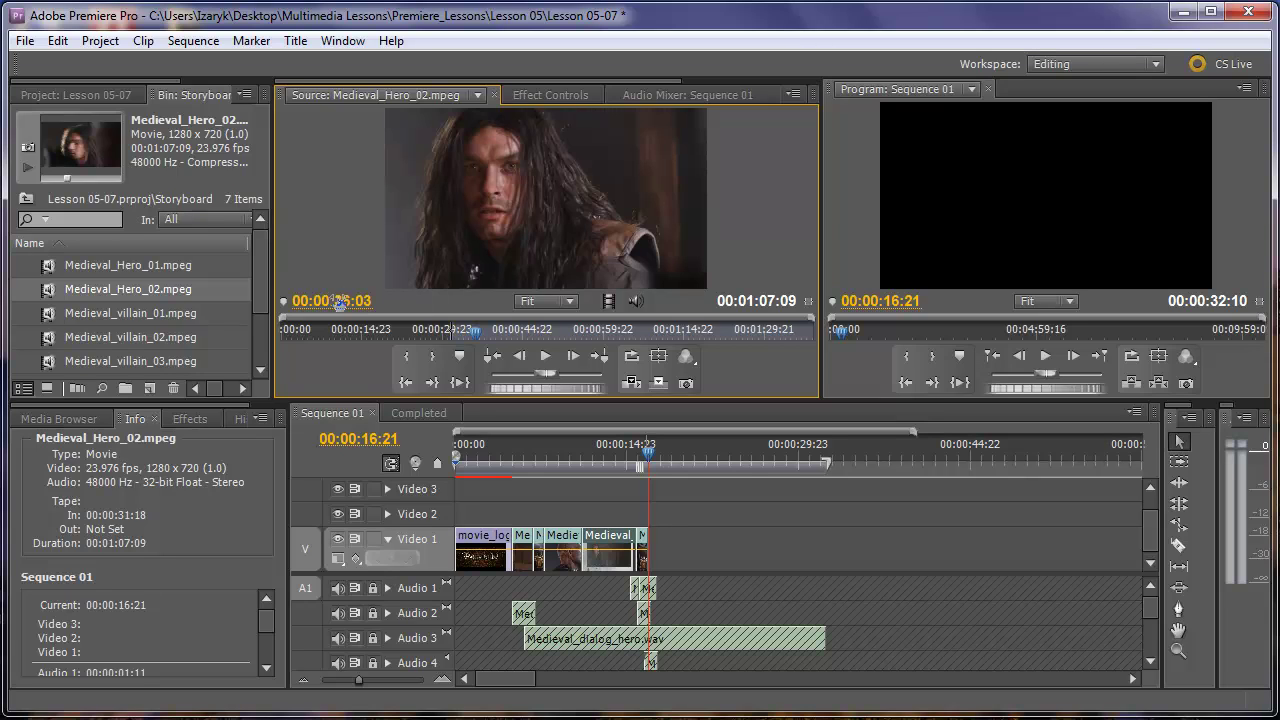
pyautogui.press('o')
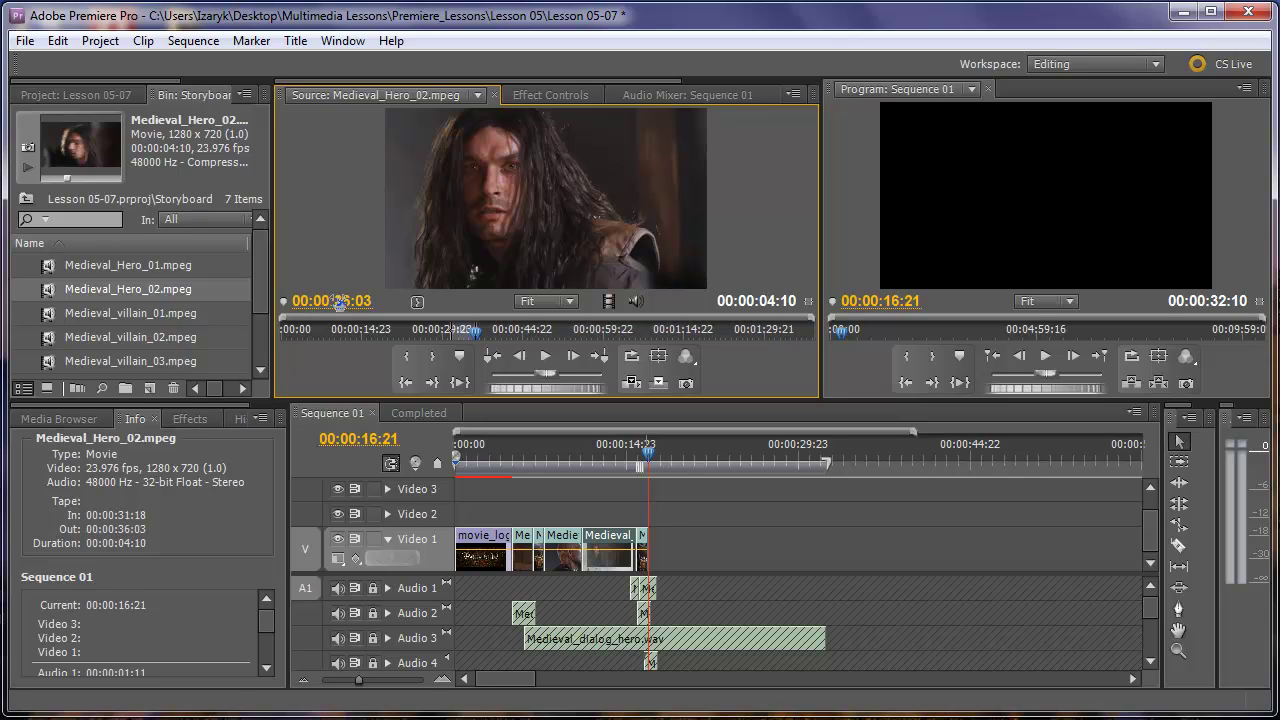
pyautogui.click(658, 386)
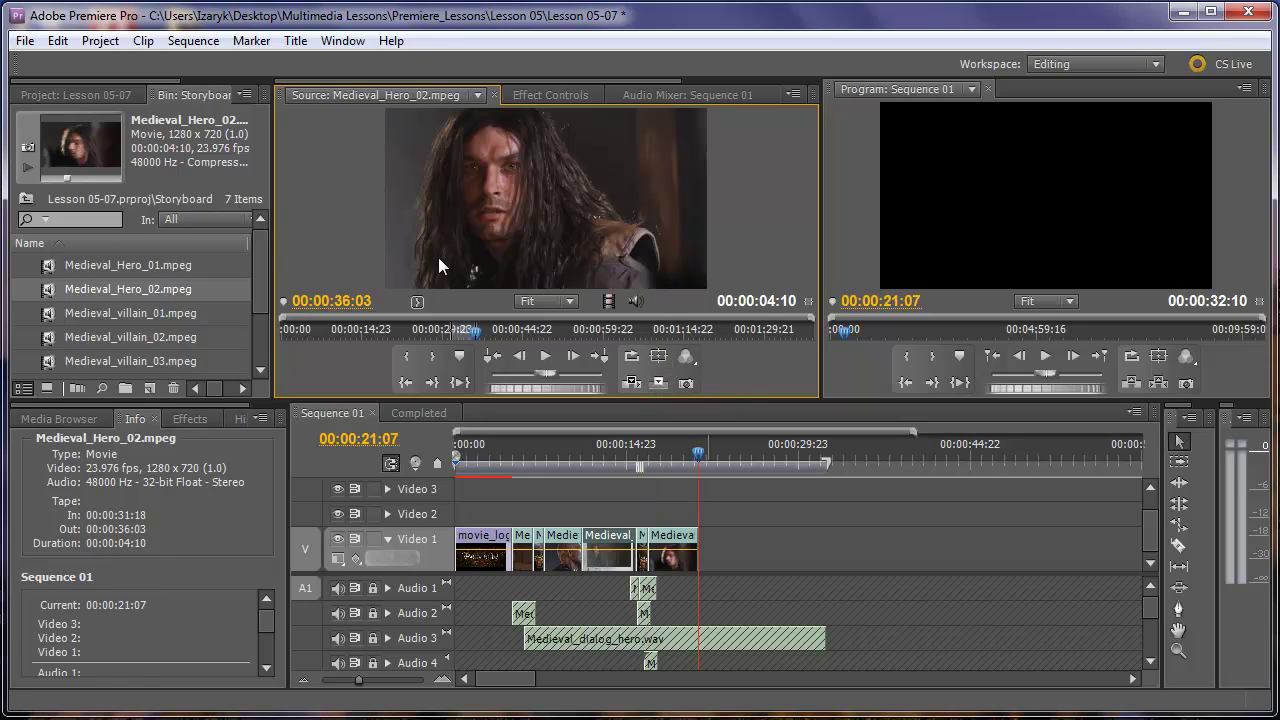
# Load Medieval_villain_01.mpeg in the Source monitor and mark its In point at 00:00:30:20
pyautogui.click(128, 313)
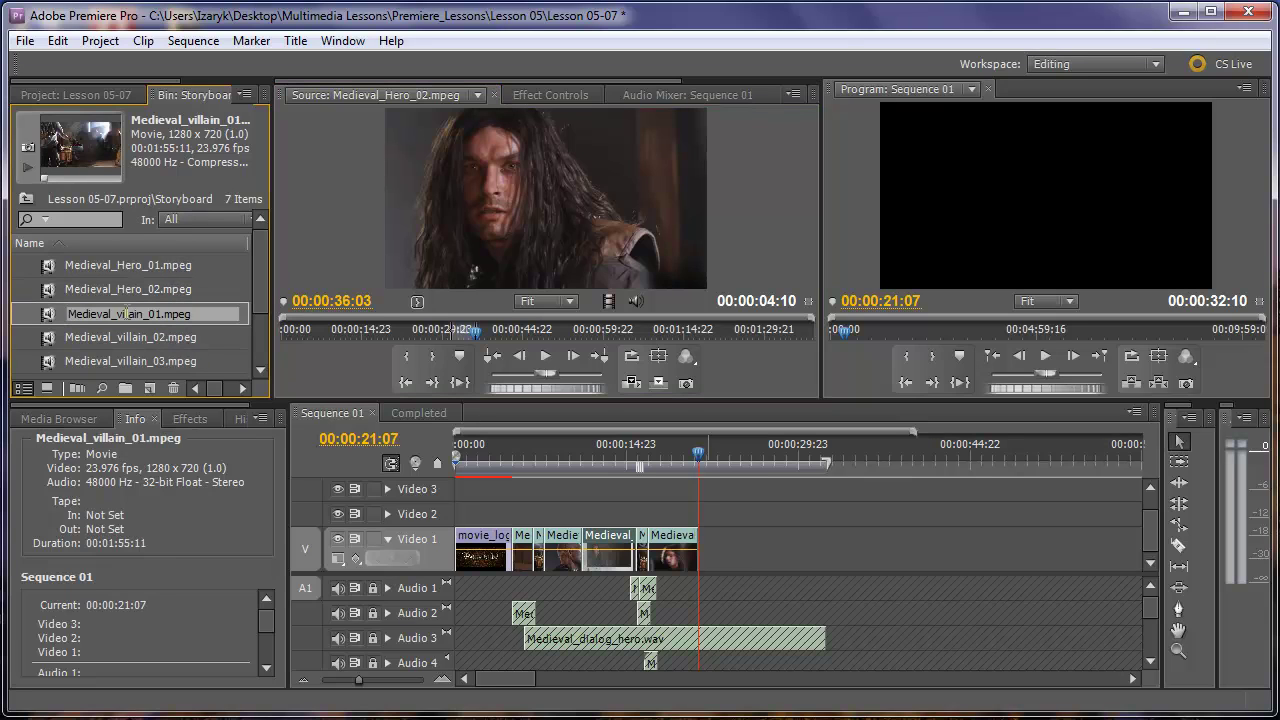
pyautogui.click(52, 316)
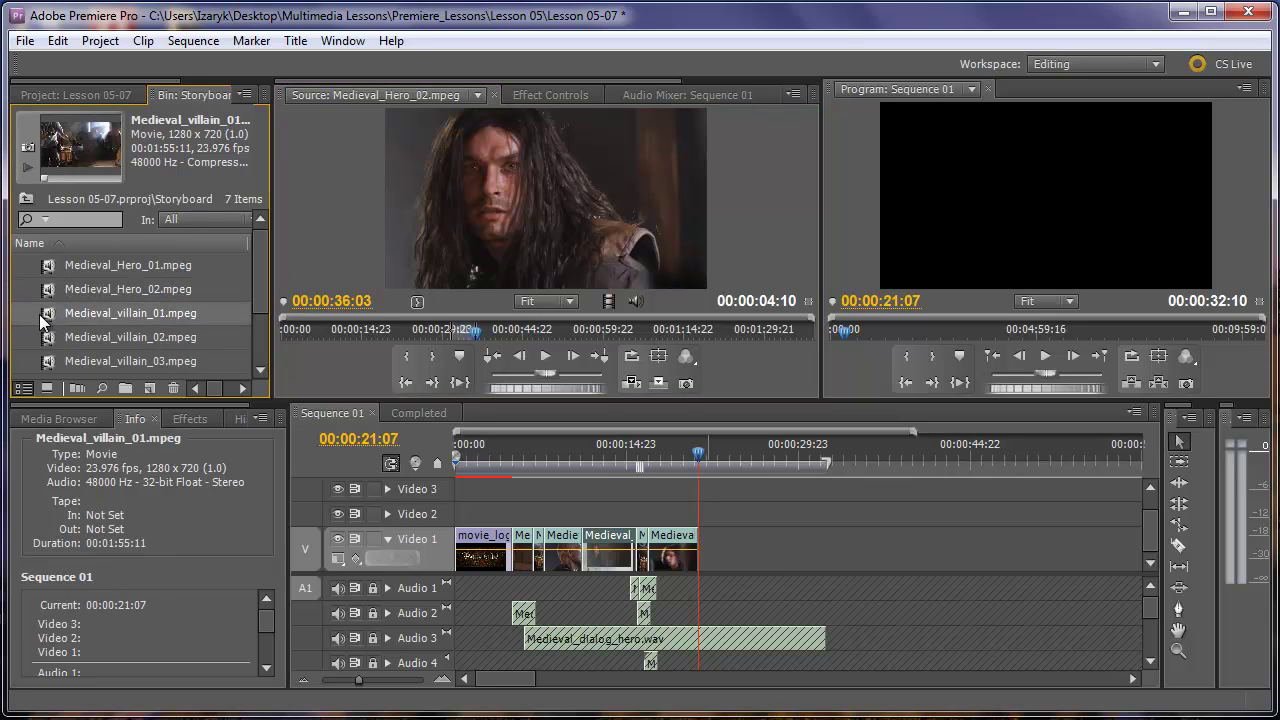
pyautogui.doubleClick(49, 314)
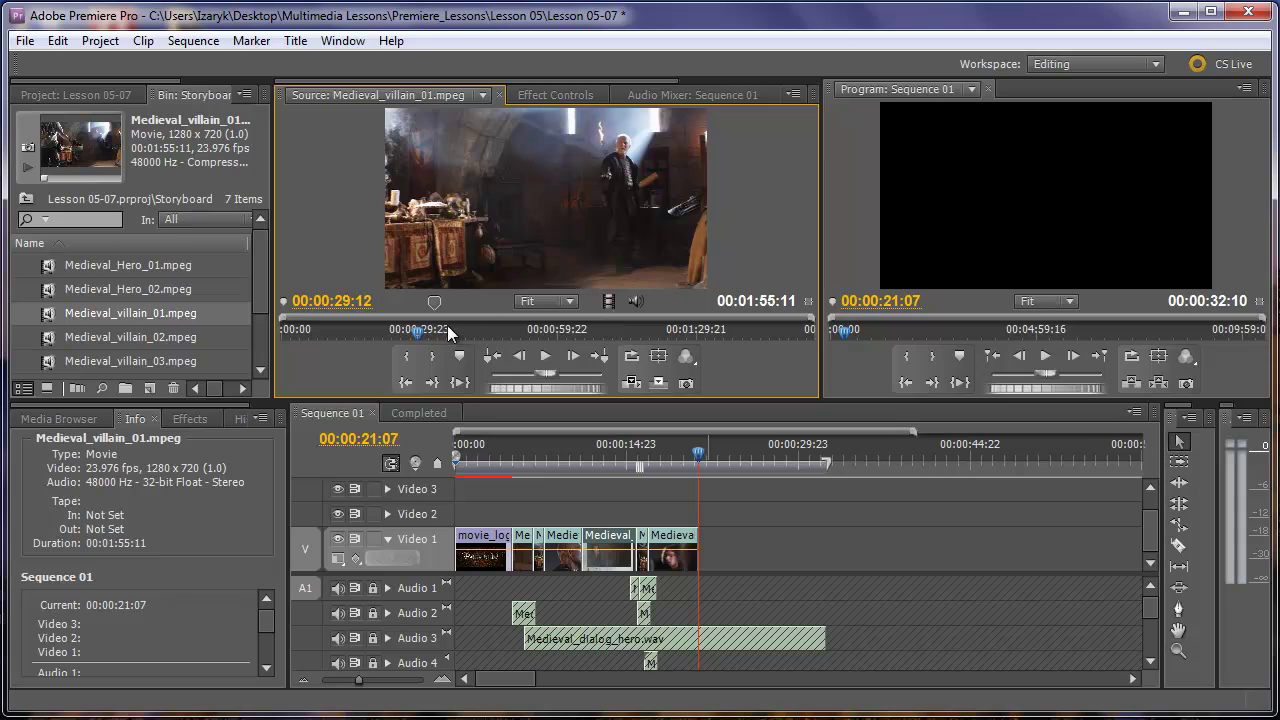
pyautogui.click(360, 301)
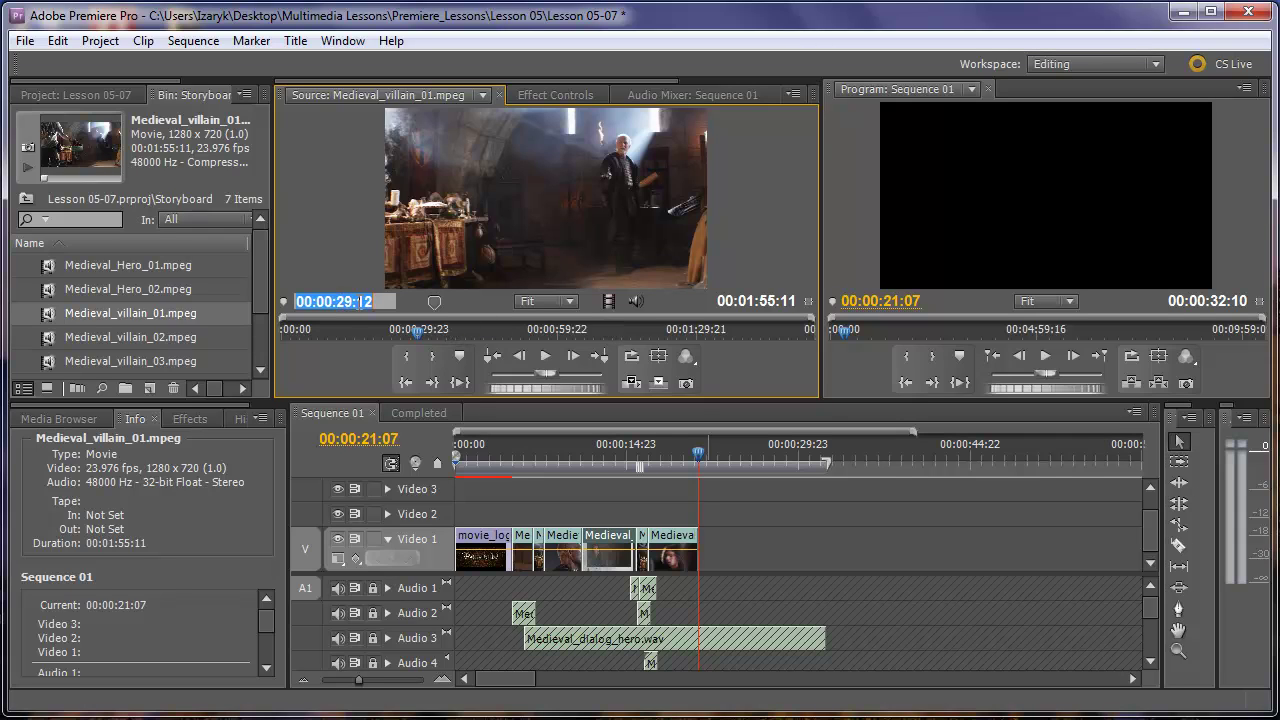
pyautogui.write('3020')
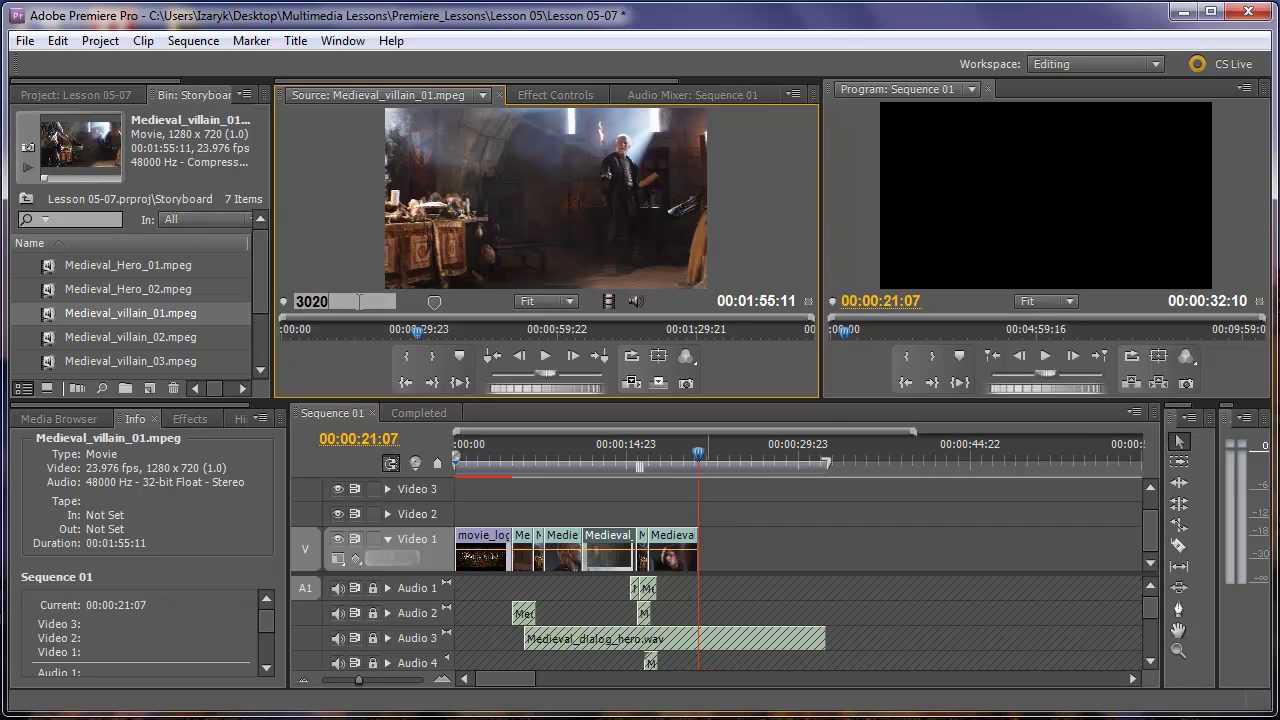
pyautogui.press('Return')
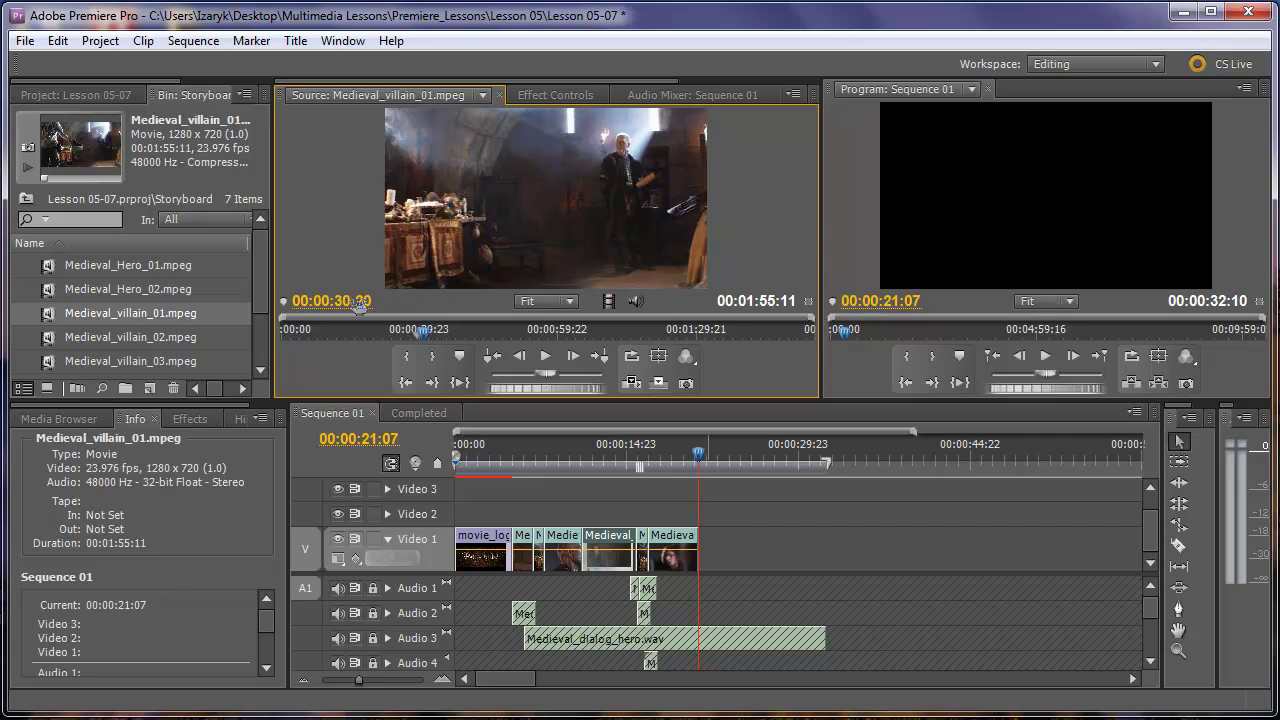
pyautogui.press('i')
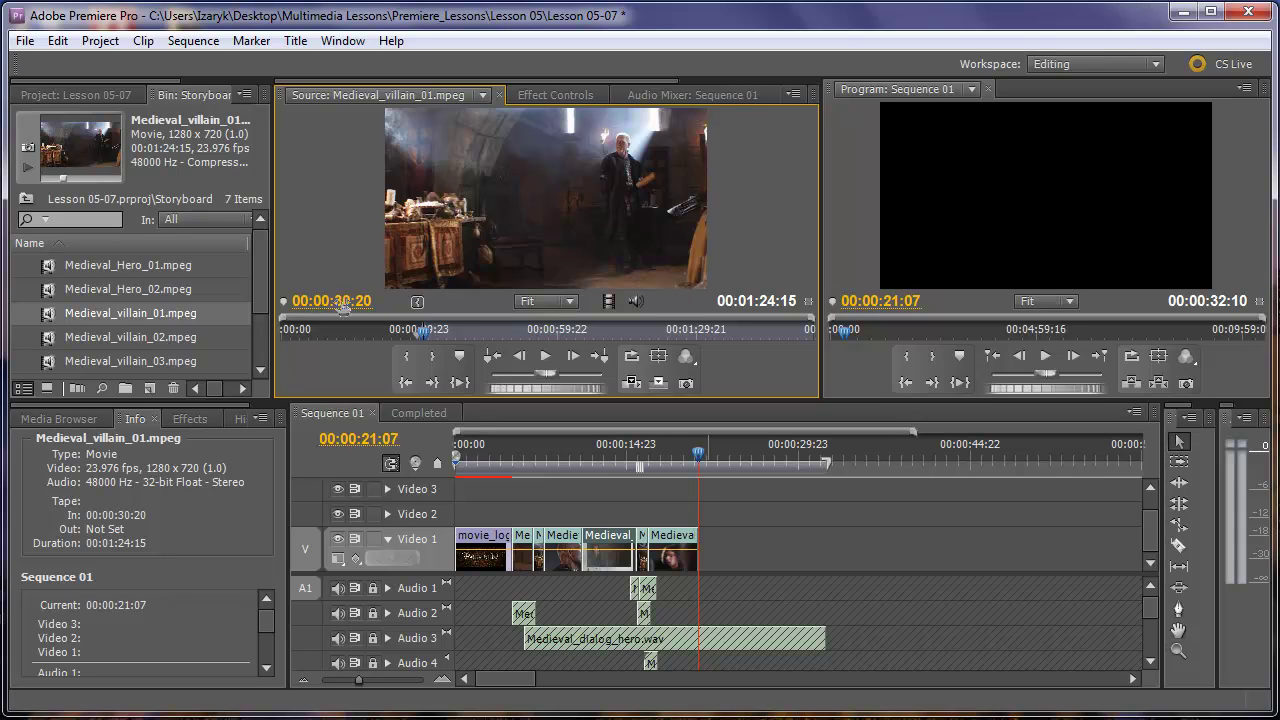
# Mark the Out point at 00:00:35:23 and overlay the section onto Video 1
pyautogui.click(340, 302)
pyautogui.write('3523')
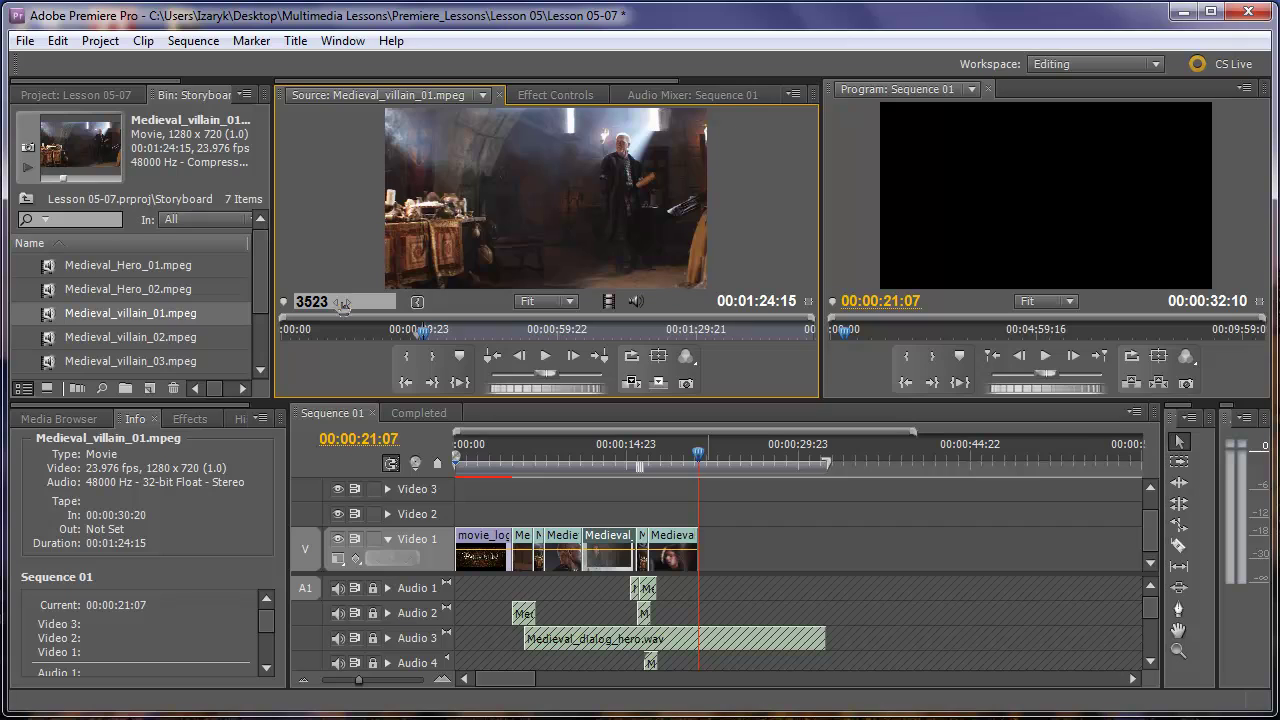
pyautogui.press('Return')
pyautogui.press('o')
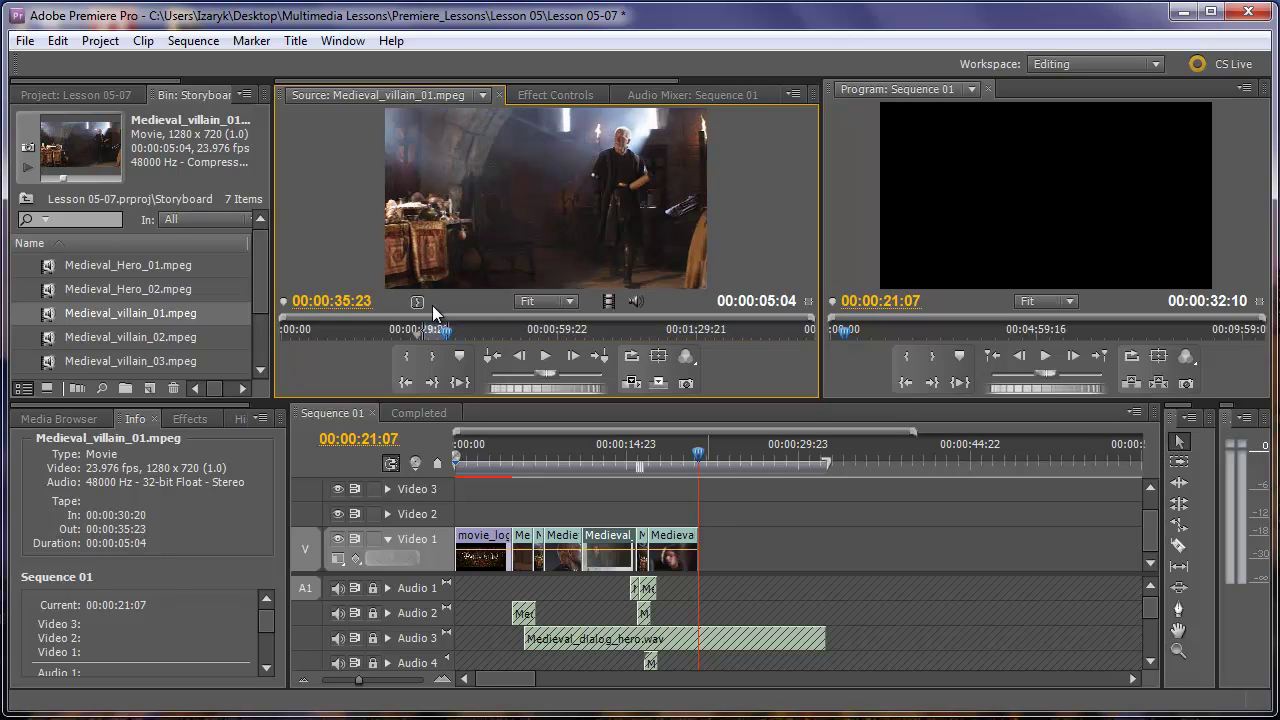
pyautogui.click(658, 384)
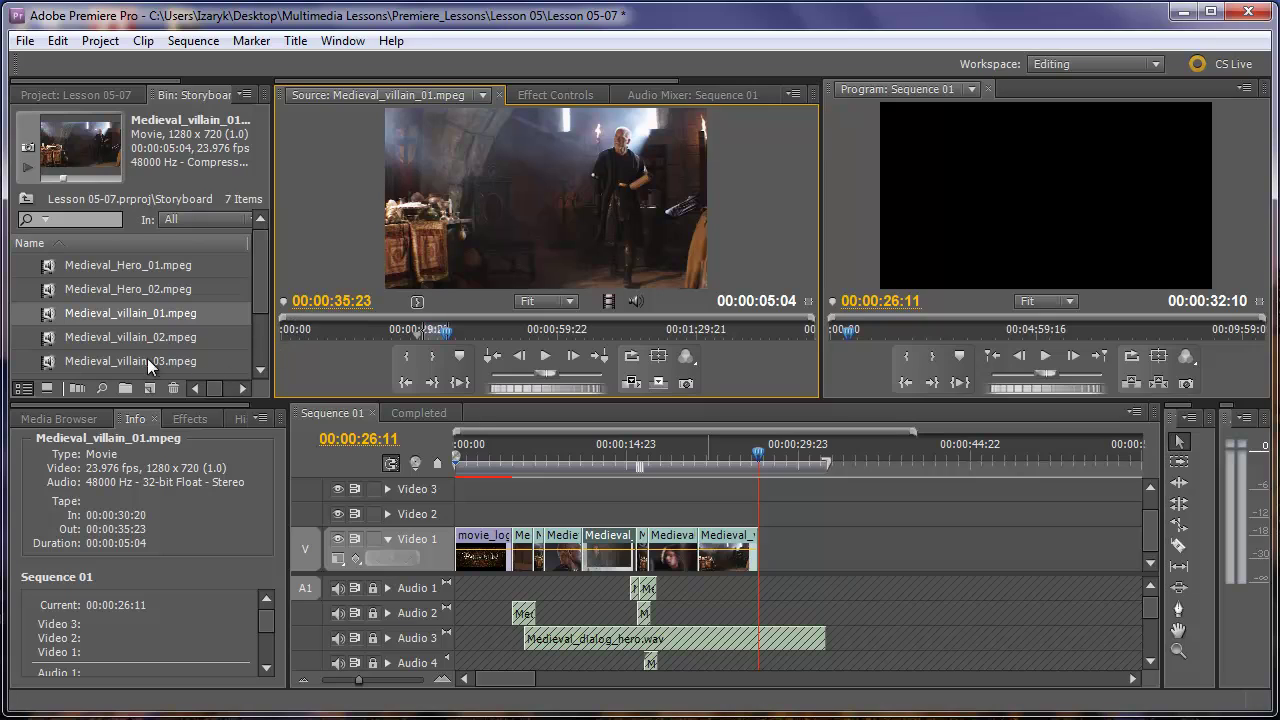
# Load Medieval_villain_03.mpeg in the Source monitor and jump to 00:00:43:17
pyautogui.click(116, 360)
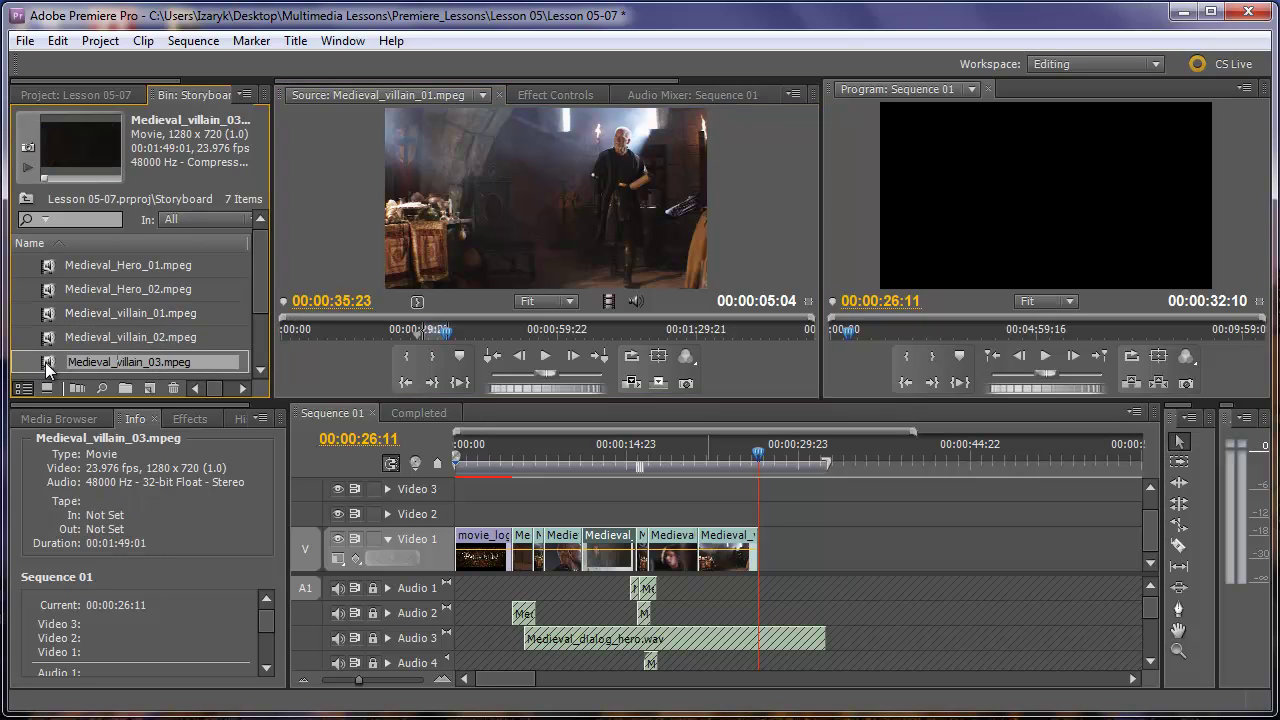
pyautogui.doubleClick(45, 362)
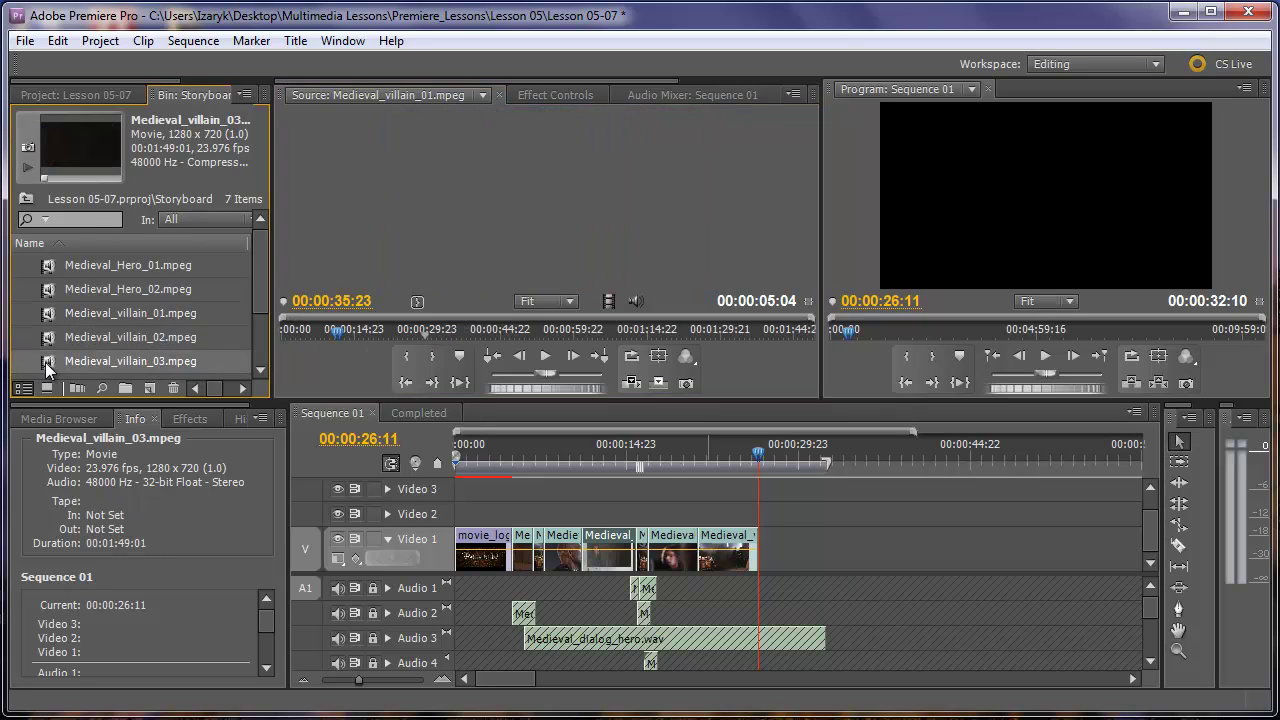
pyautogui.click(362, 301)
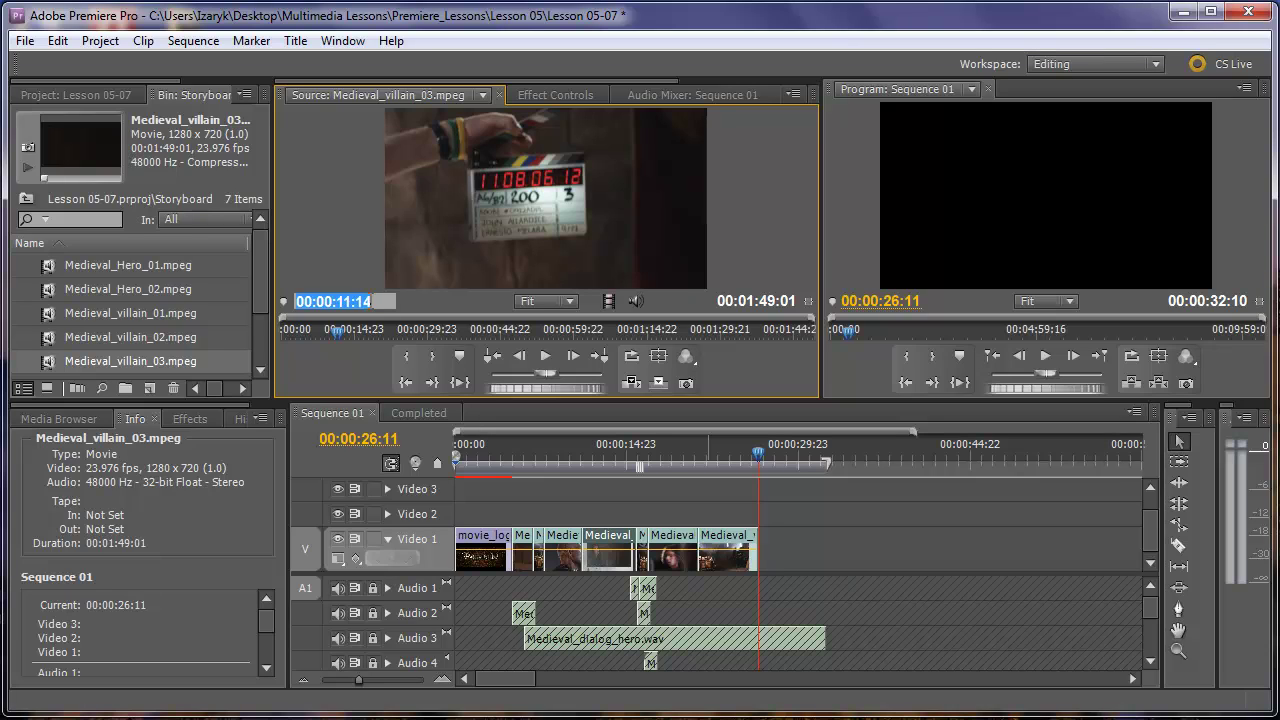
pyautogui.write('43')
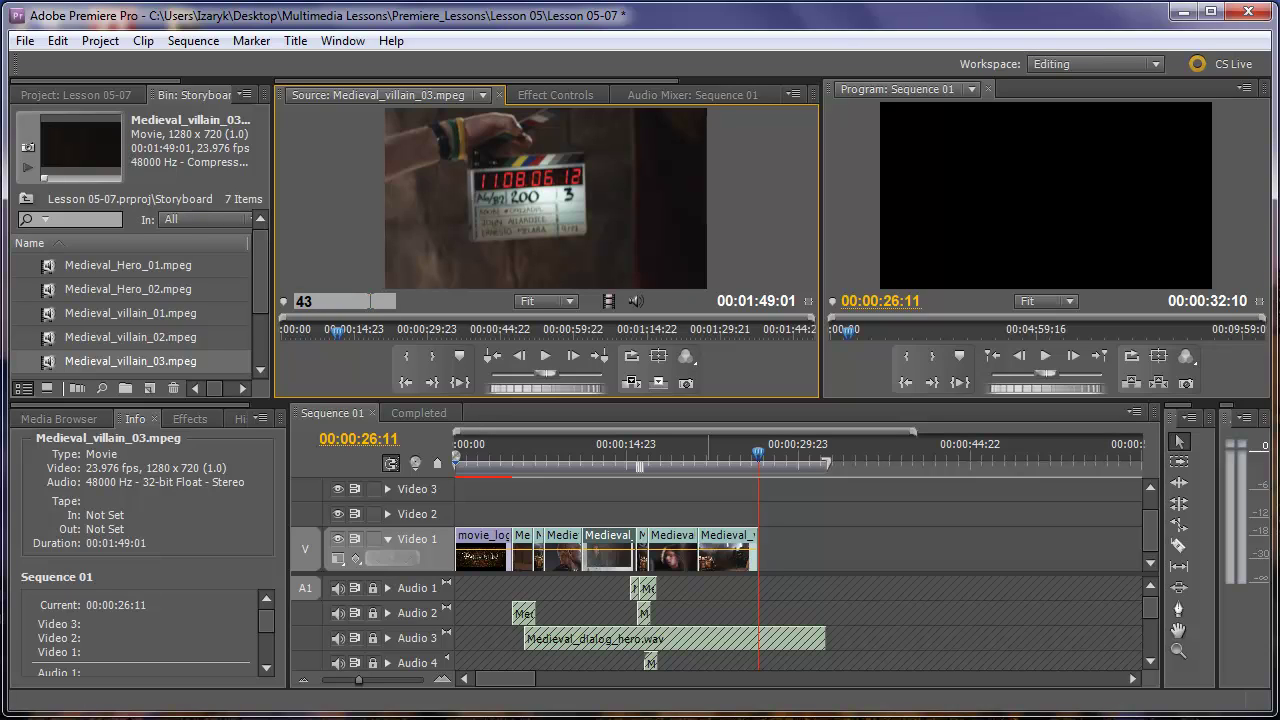
pyautogui.write(':17')
pyautogui.press('Return')
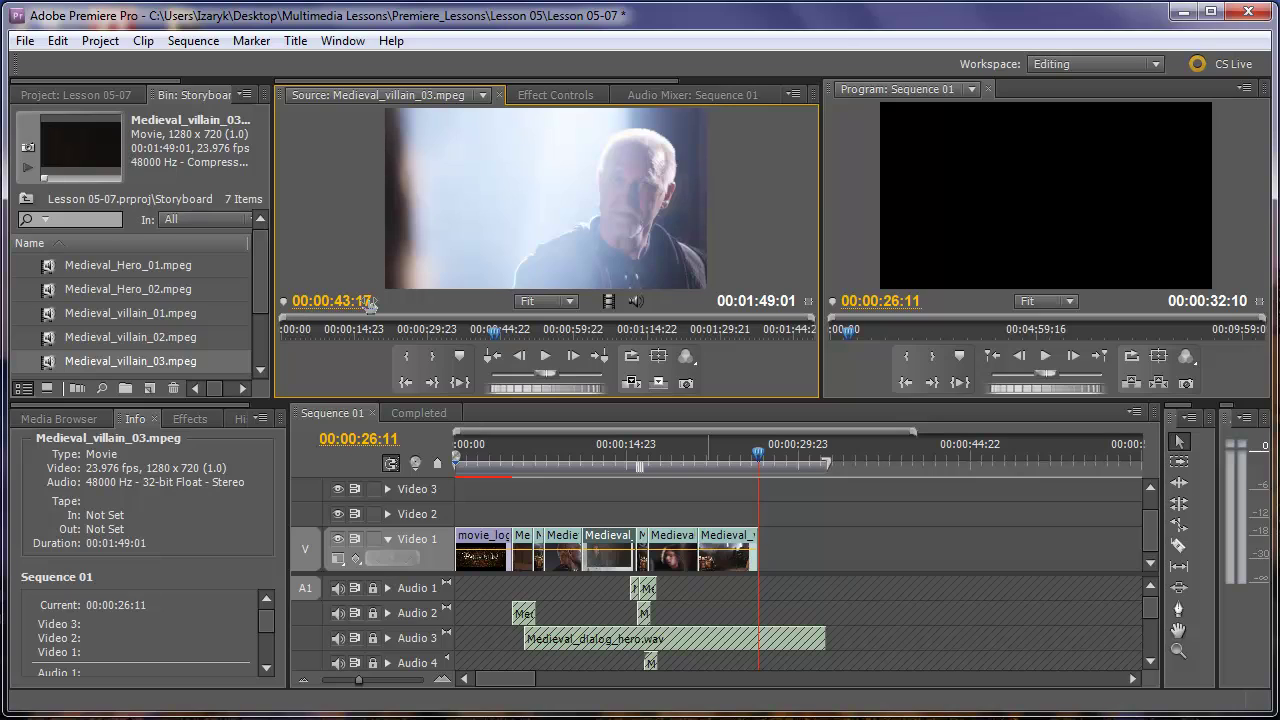
# Go to 00:00:49:16, then mark a provisional In point at 00:00:49:19
pyautogui.click(369, 302)
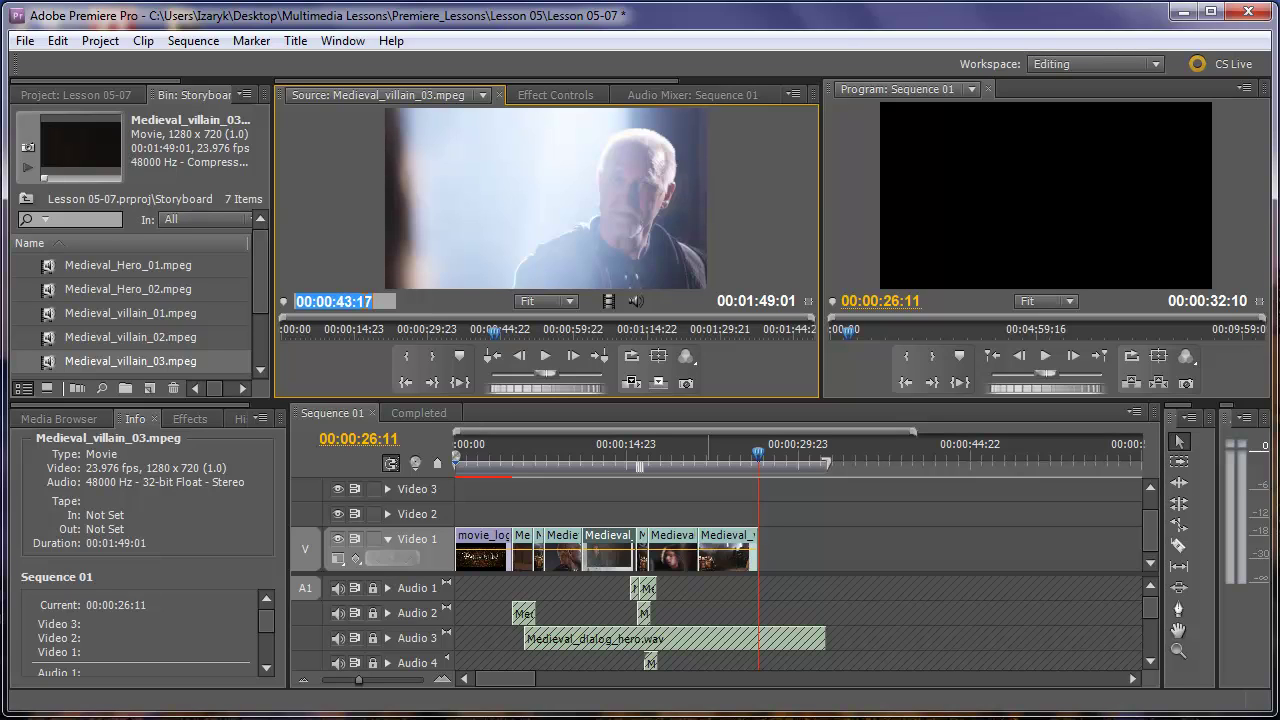
pyautogui.write('49')
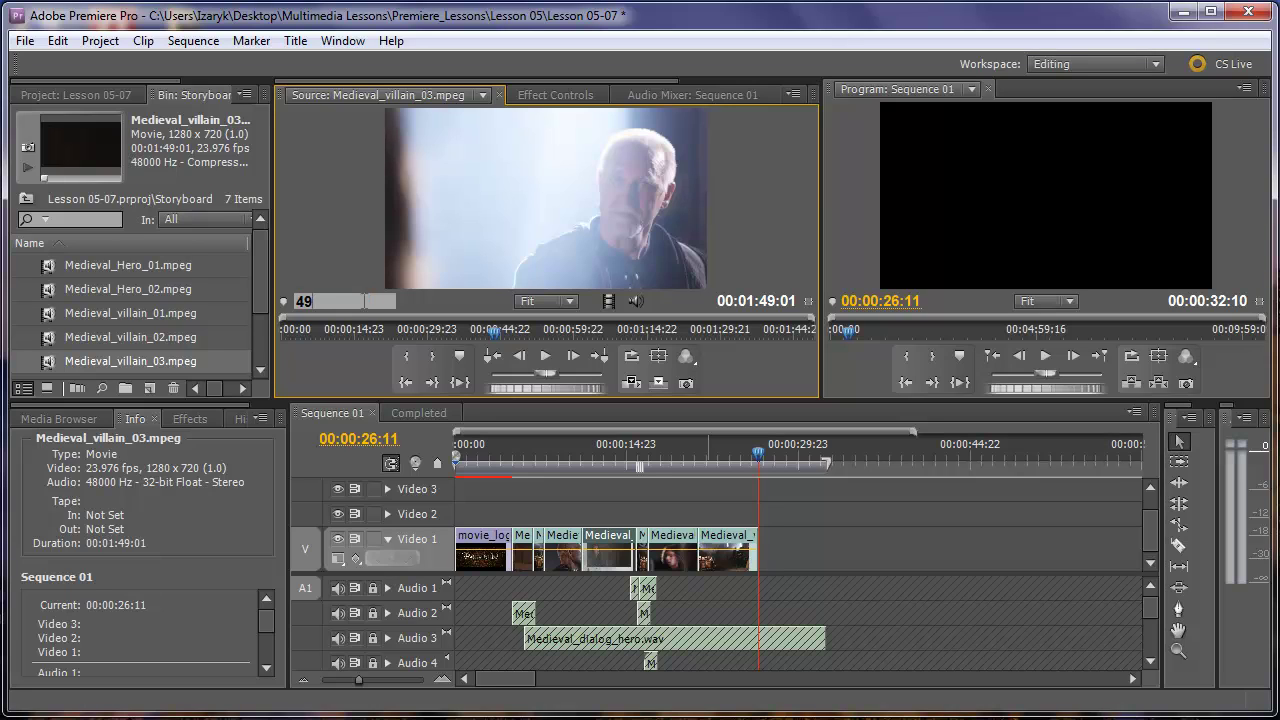
pyautogui.write('16')
pyautogui.press('Return')
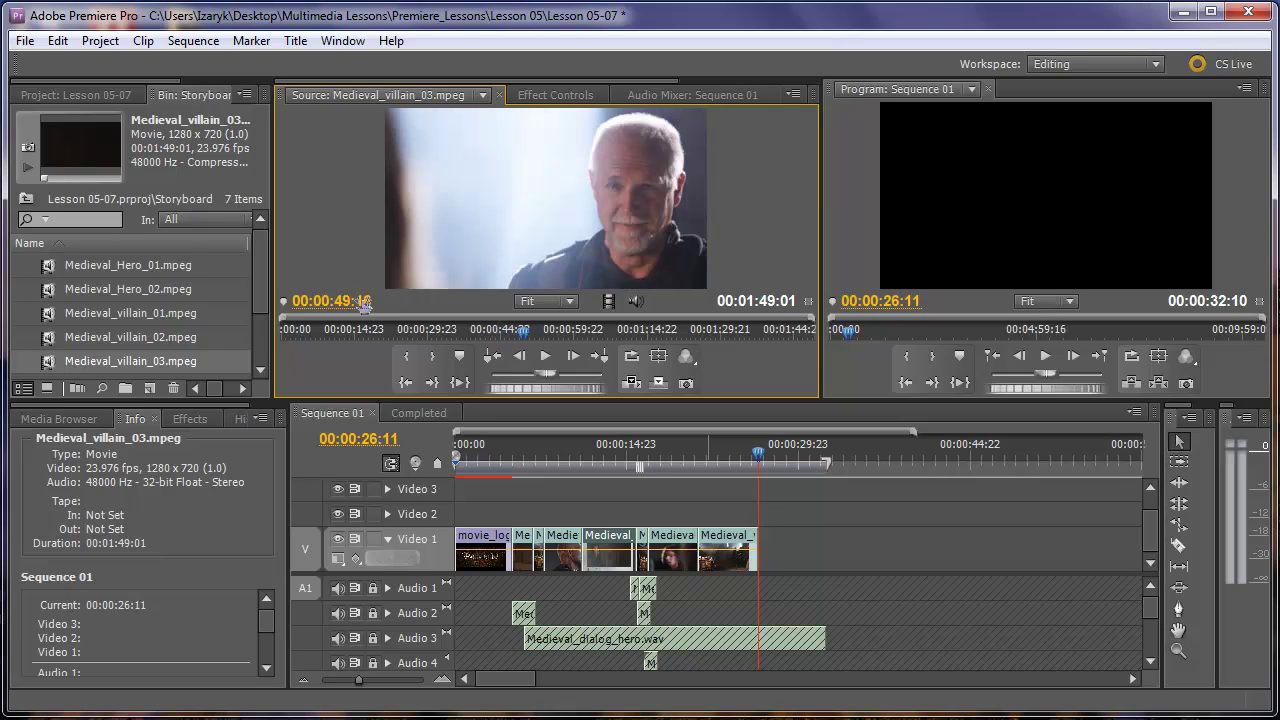
pyautogui.press('Right')
pyautogui.press('Right')
pyautogui.press('Right')
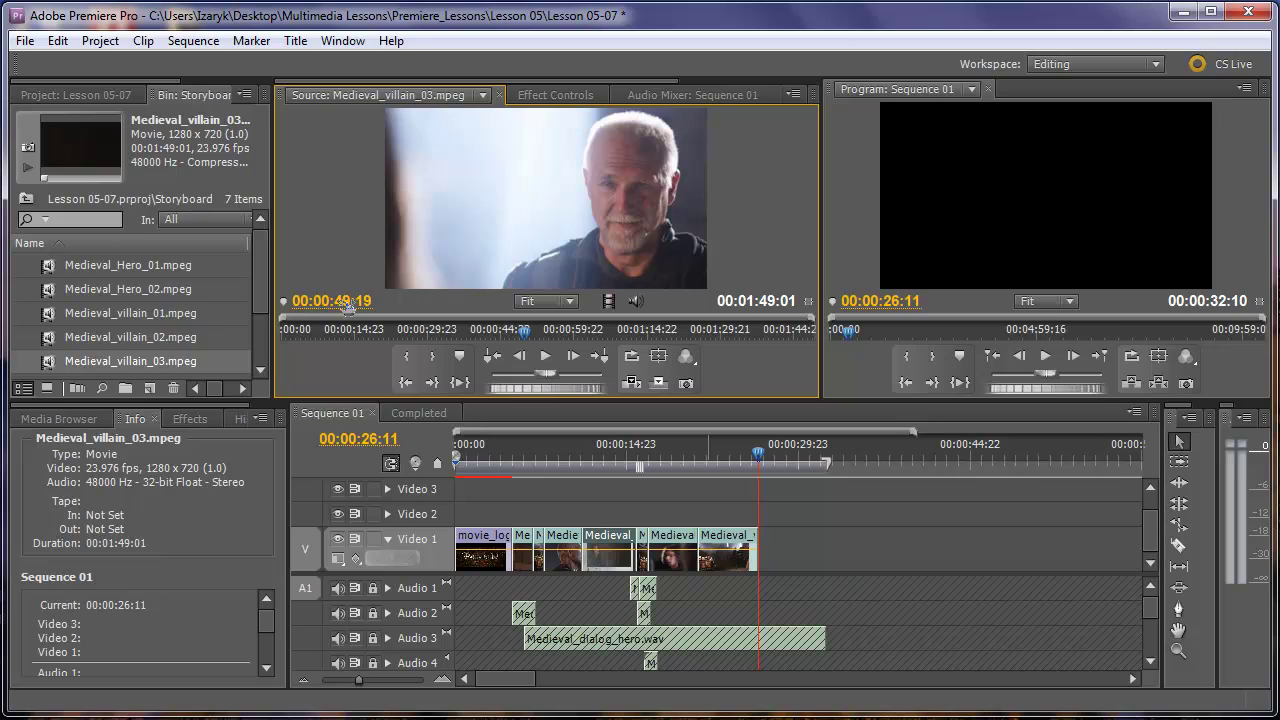
pyautogui.click(347, 302)
pyautogui.write('43')
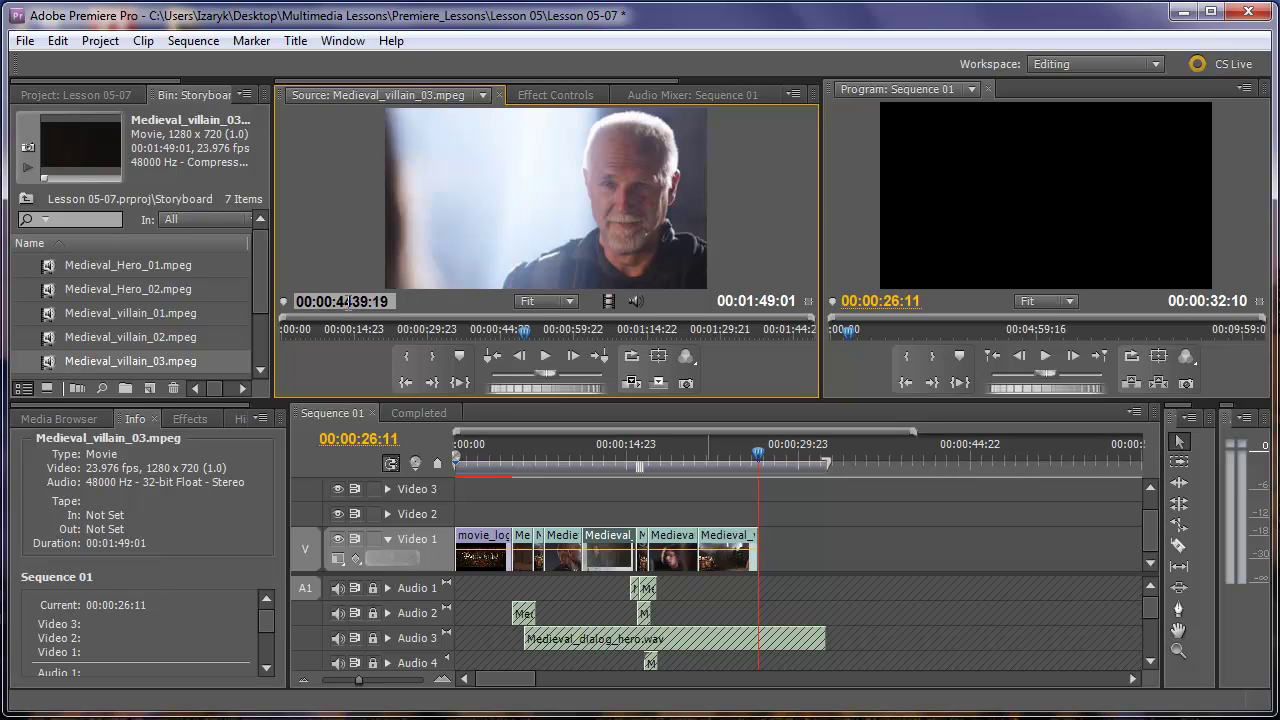
pyautogui.press('BackSpace')
pyautogui.press('BackSpace')
pyautogui.press('Return')
pyautogui.press('i')
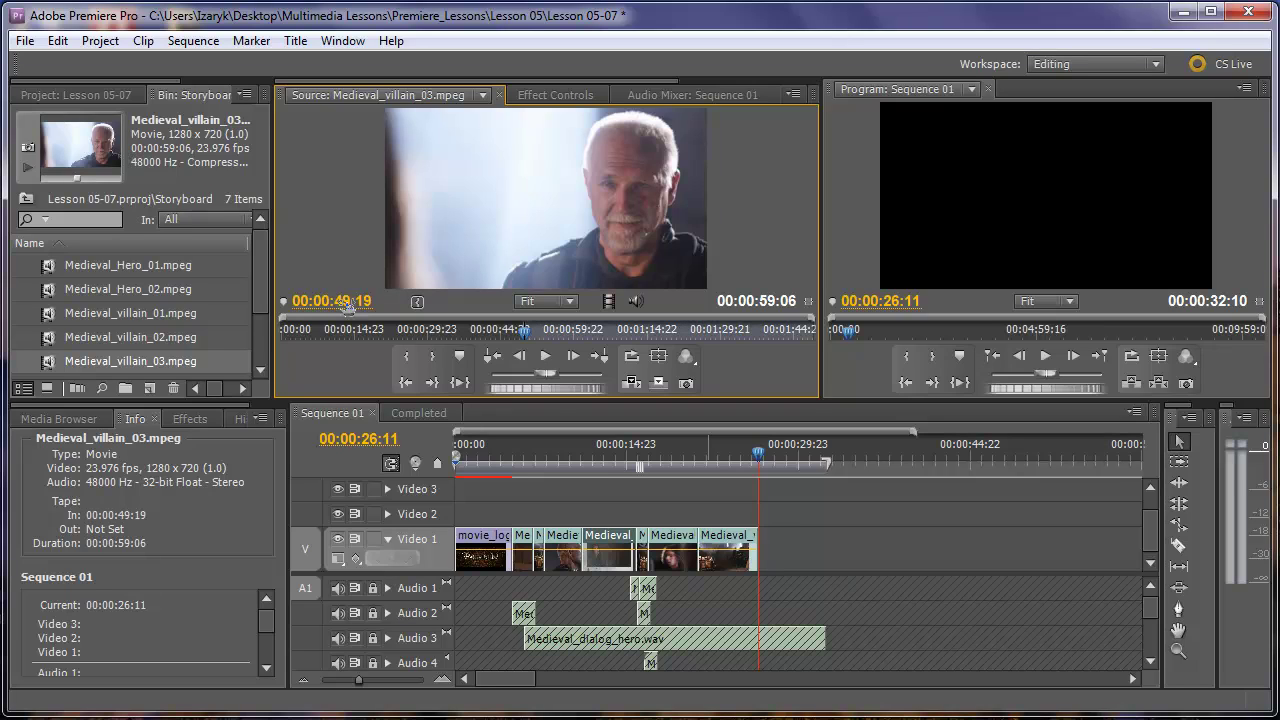
# Return to 00:00:49:16 and mark the Out point there
pyautogui.moveTo(348, 305); pyautogui.dragTo(353, 306)
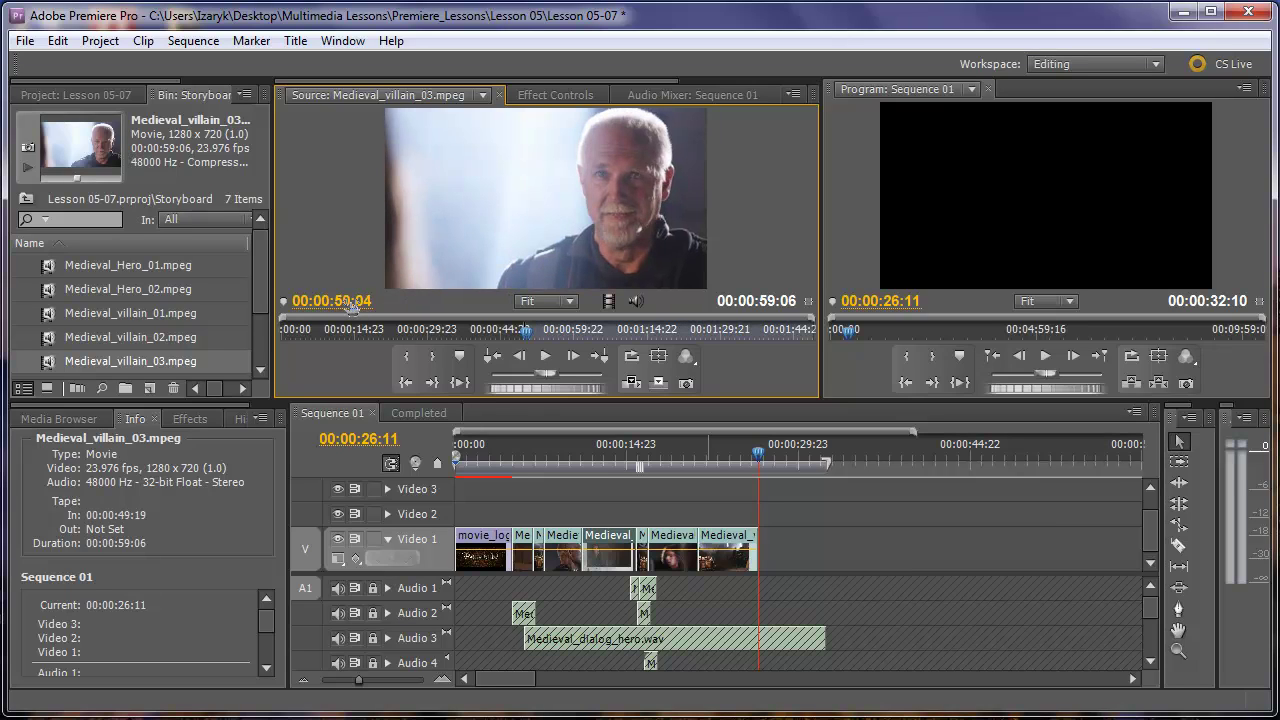
pyautogui.click(352, 304)
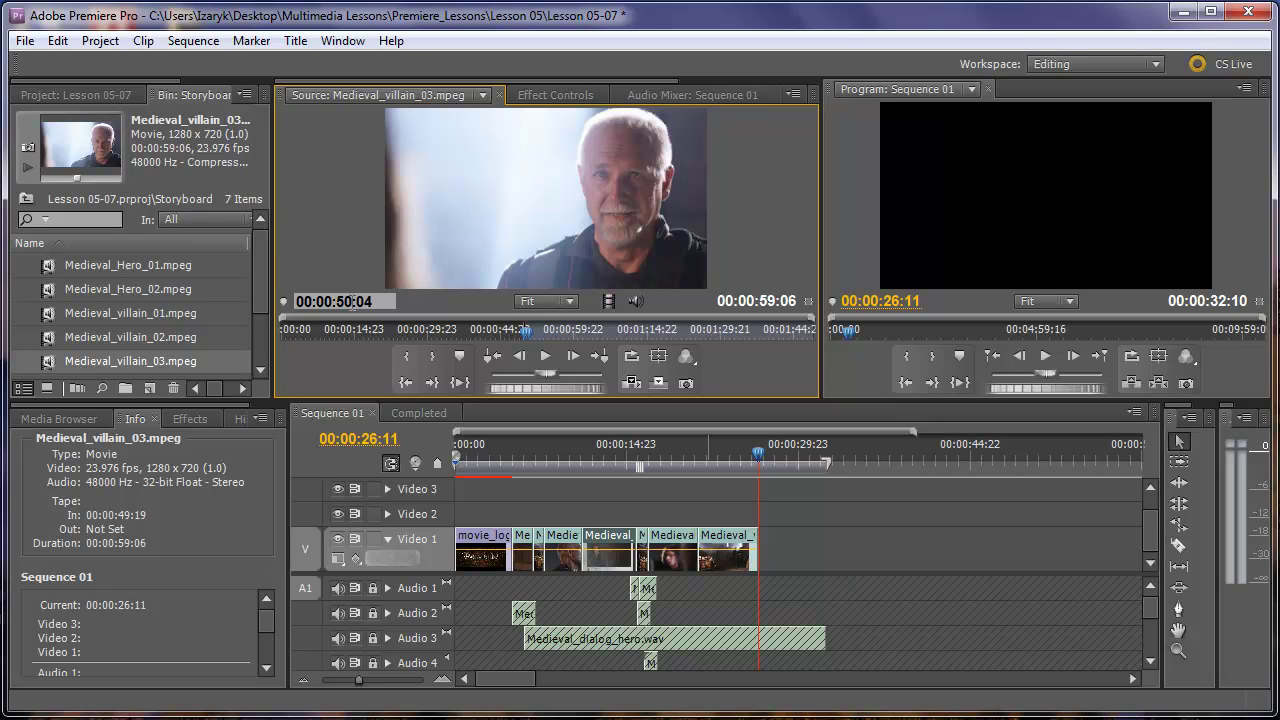
pyautogui.write('49')
pyautogui.moveTo(388, 300); pyautogui.dragTo(262, 297)
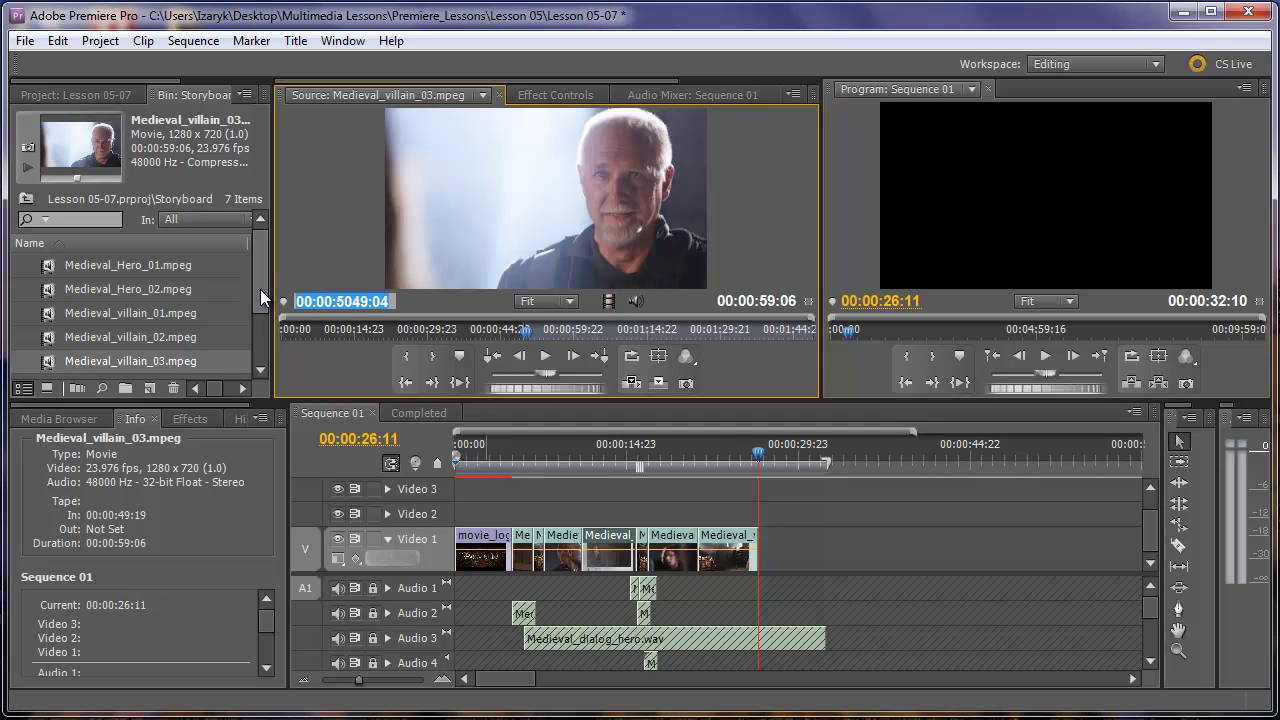
pyautogui.write('49')
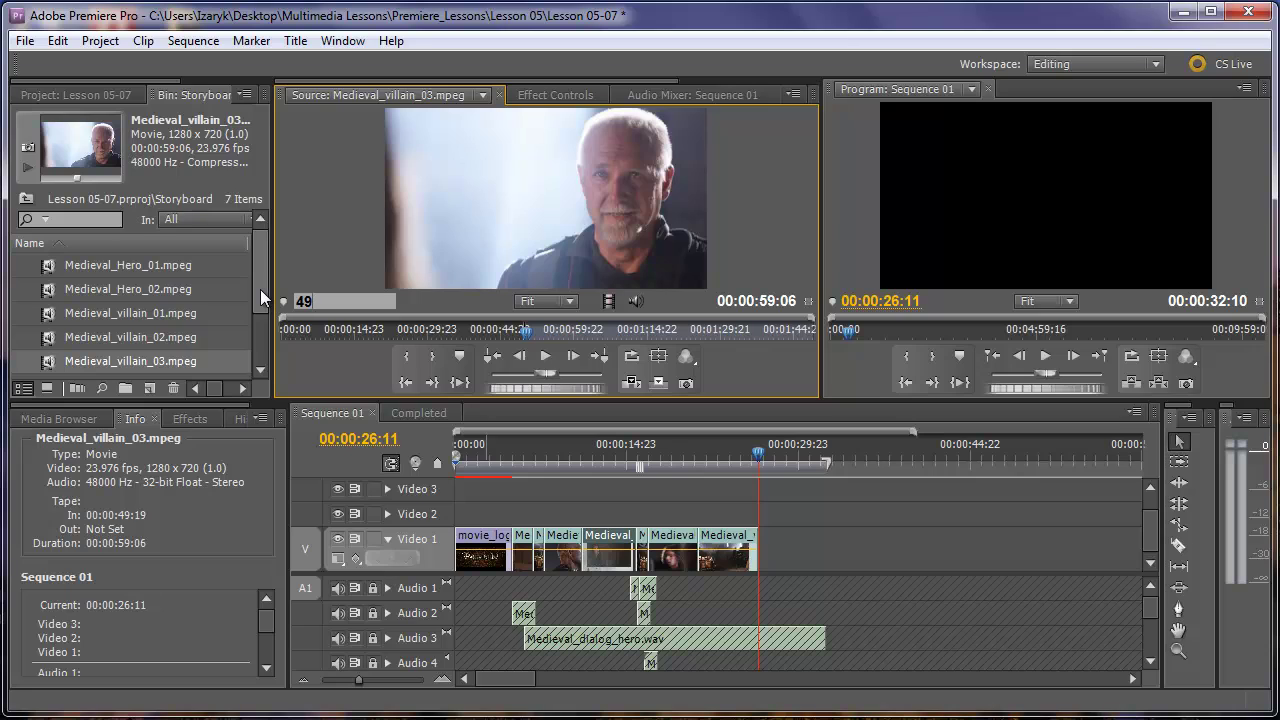
pyautogui.write(':16')
pyautogui.press('Return')
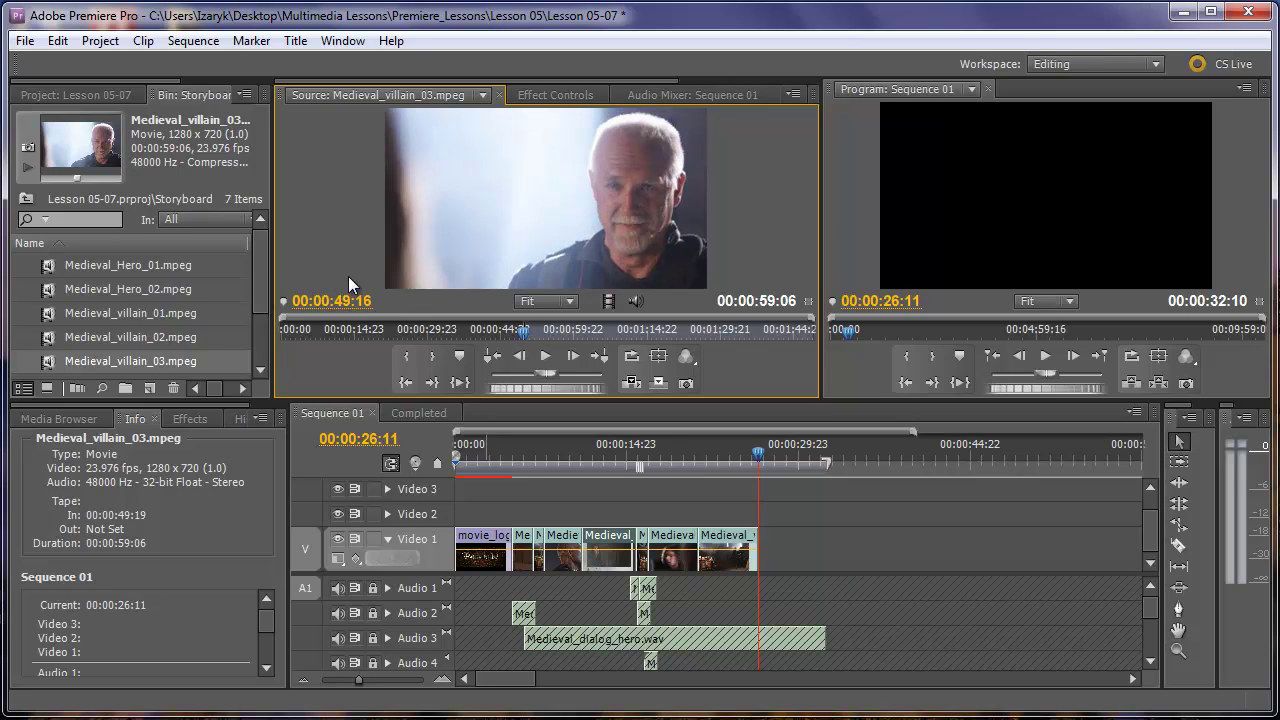
pyautogui.press('o')
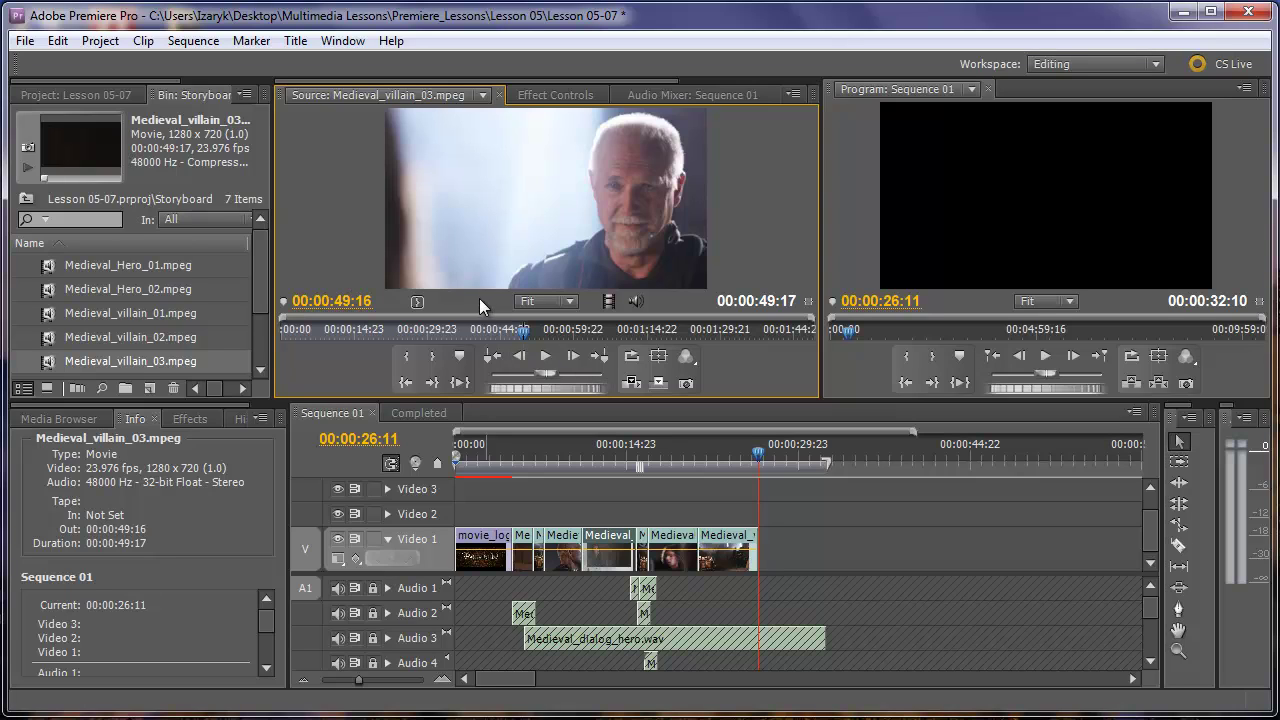
# Set the In point at 00:00:43:17 and preview the marked 00:00:06:00 range
pyautogui.moveTo(340, 304); pyautogui.dragTo(346, 303)
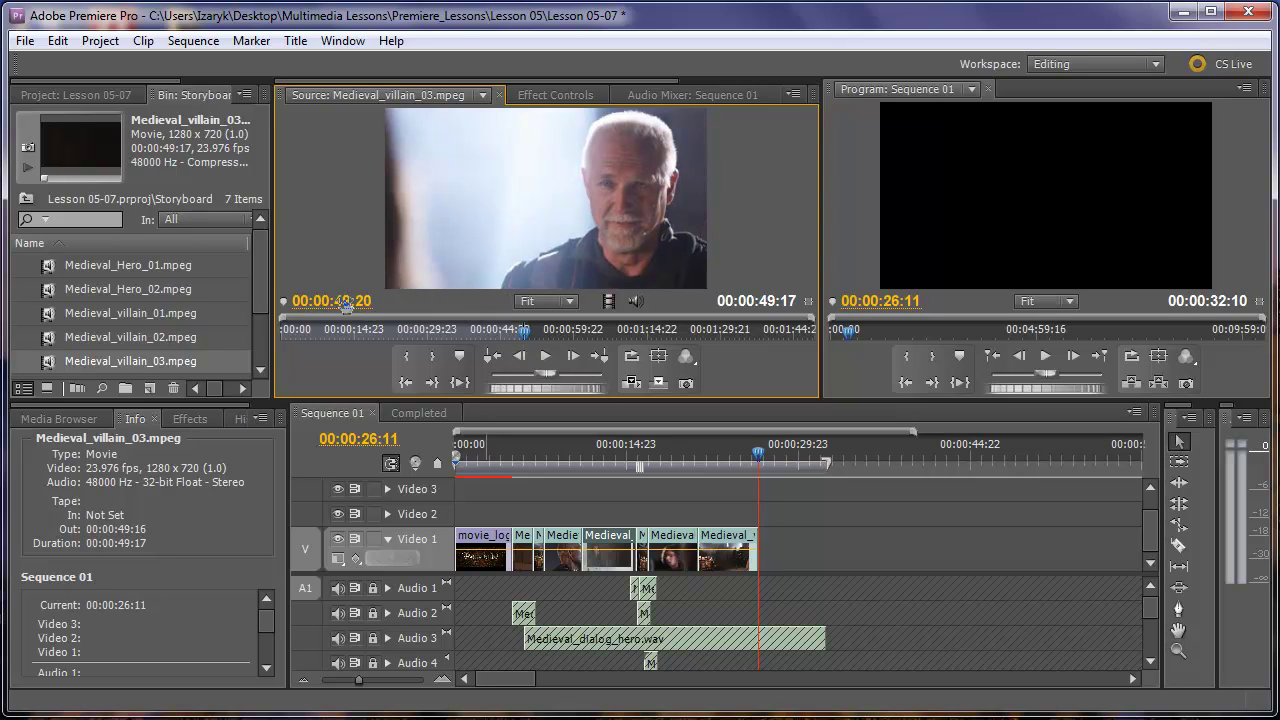
pyautogui.click(342, 303)
pyautogui.write('43179')
pyautogui.moveTo(523, 333); pyautogui.dragTo(497, 335)
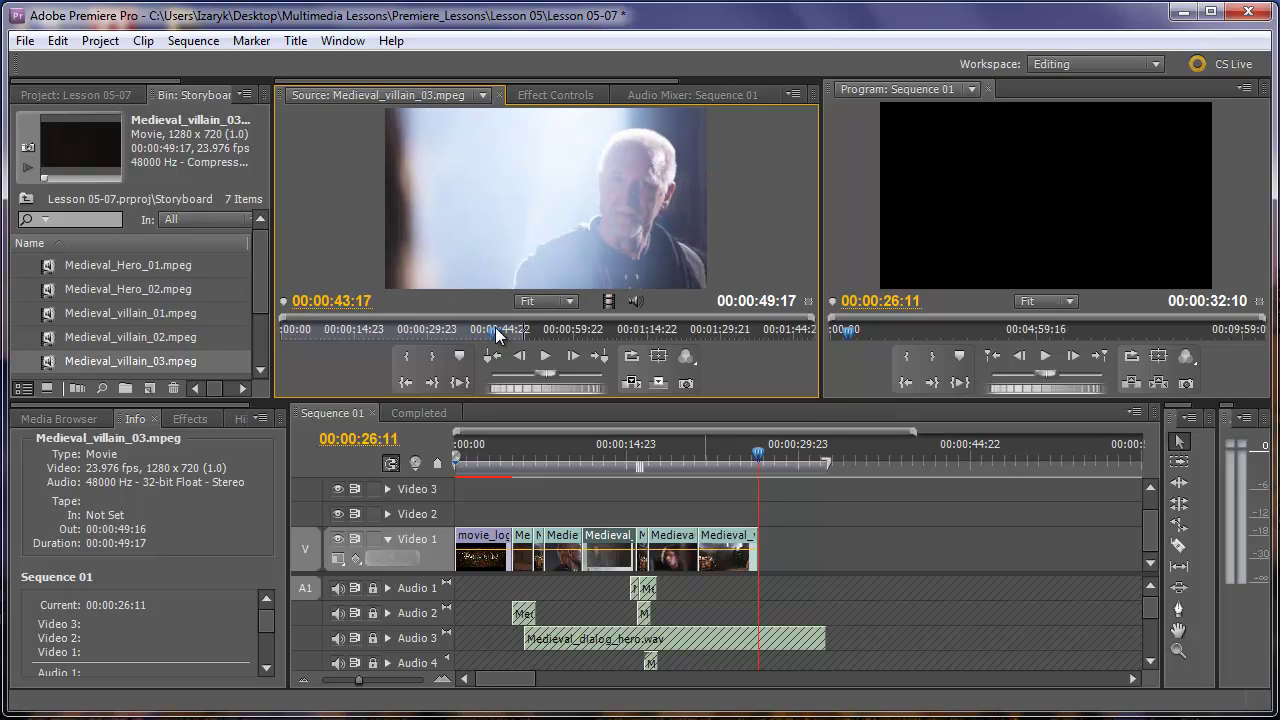
pyautogui.press('i')
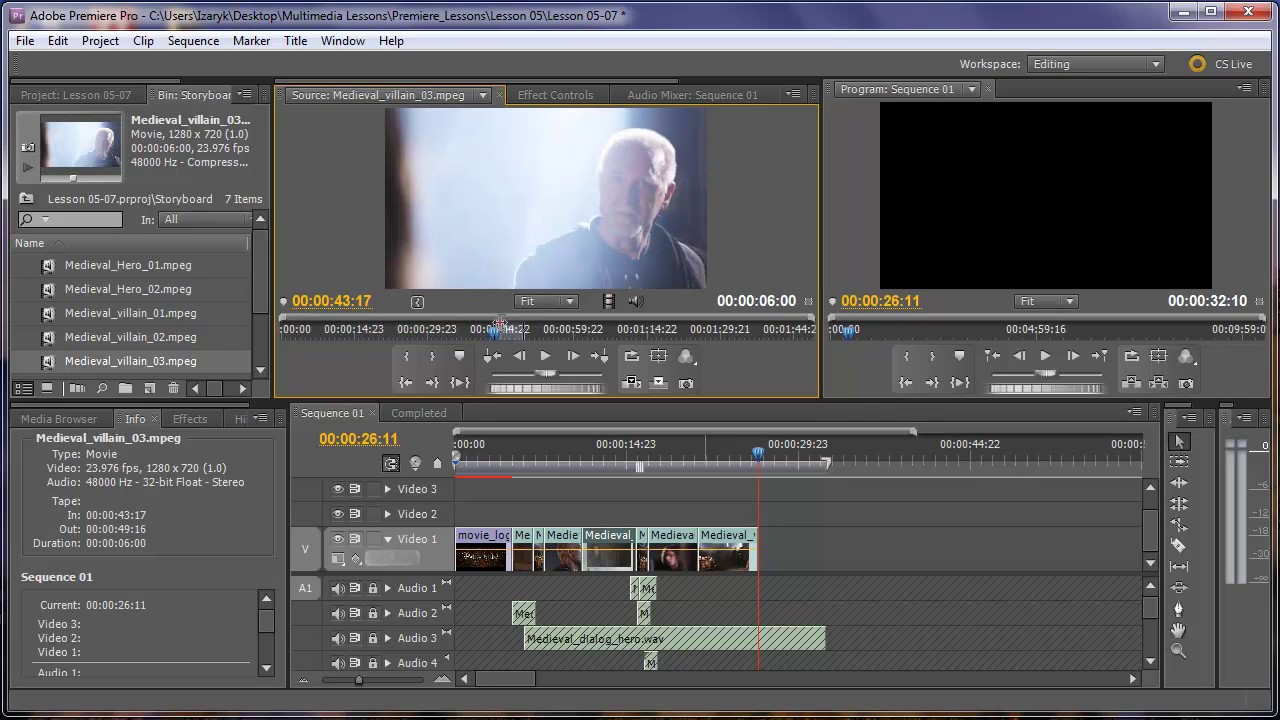
pyautogui.moveTo(492, 333); pyautogui.dragTo(525, 340)
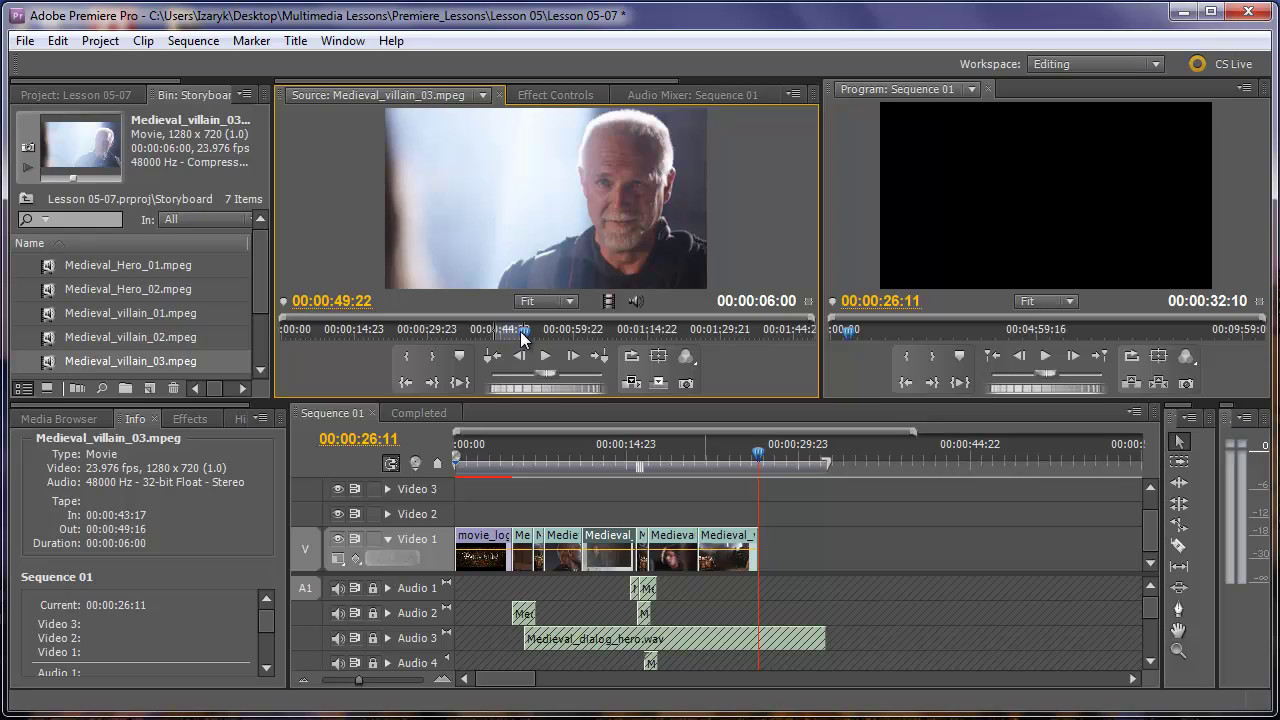
pyautogui.moveTo(519, 333); pyautogui.dragTo(519, 333)
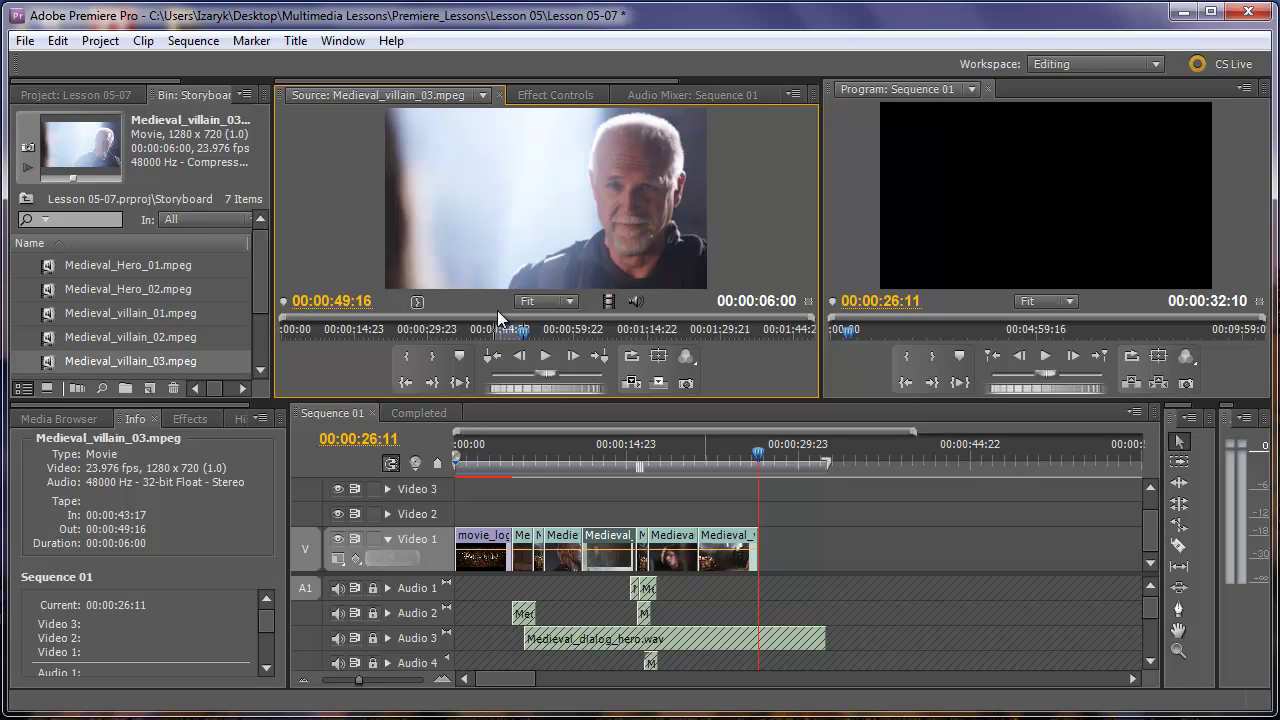
# Overlay the six-second Medieval_villain_03 section at 00:00:26:11 on Video 1, then move the playhead back to about 23 seconds
pyautogui.click(667, 383)
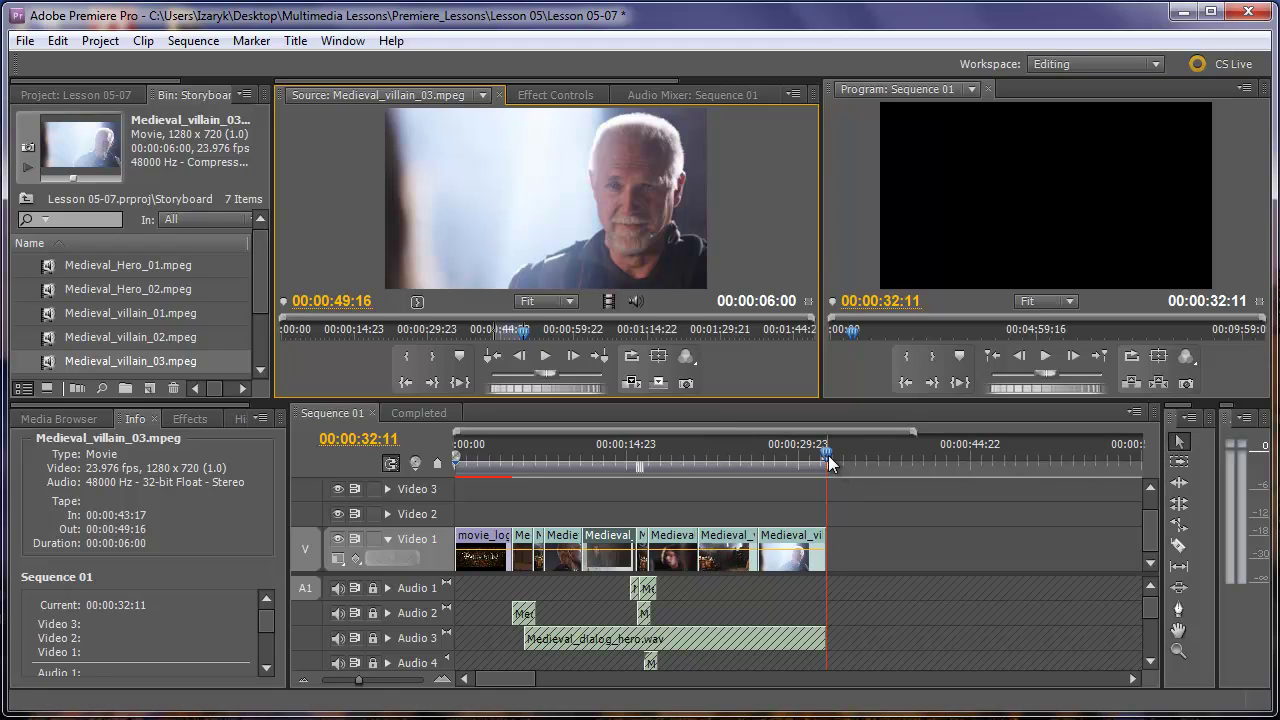
pyautogui.moveTo(828, 462); pyautogui.dragTo(720, 462)
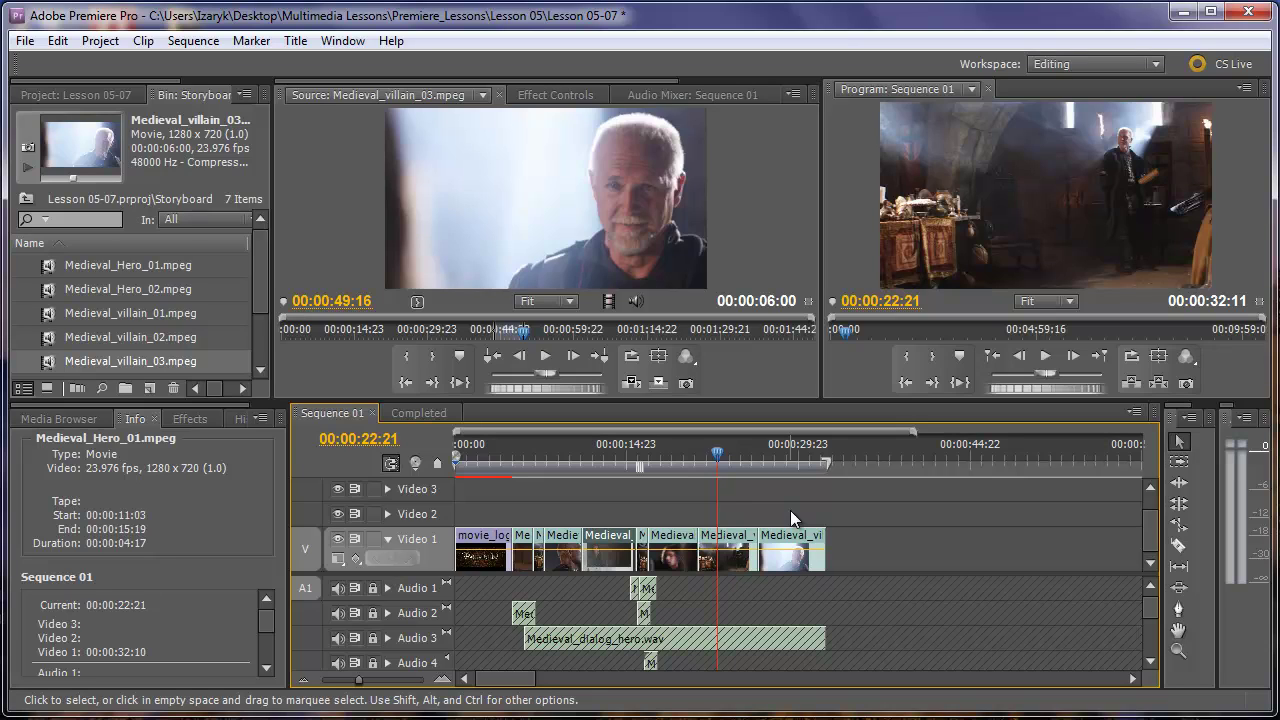
# Put the playhead on the 00:00:26:11 edit point before the last clip and open the Window menu
pyautogui.press('Right')
pyautogui.press('Right')
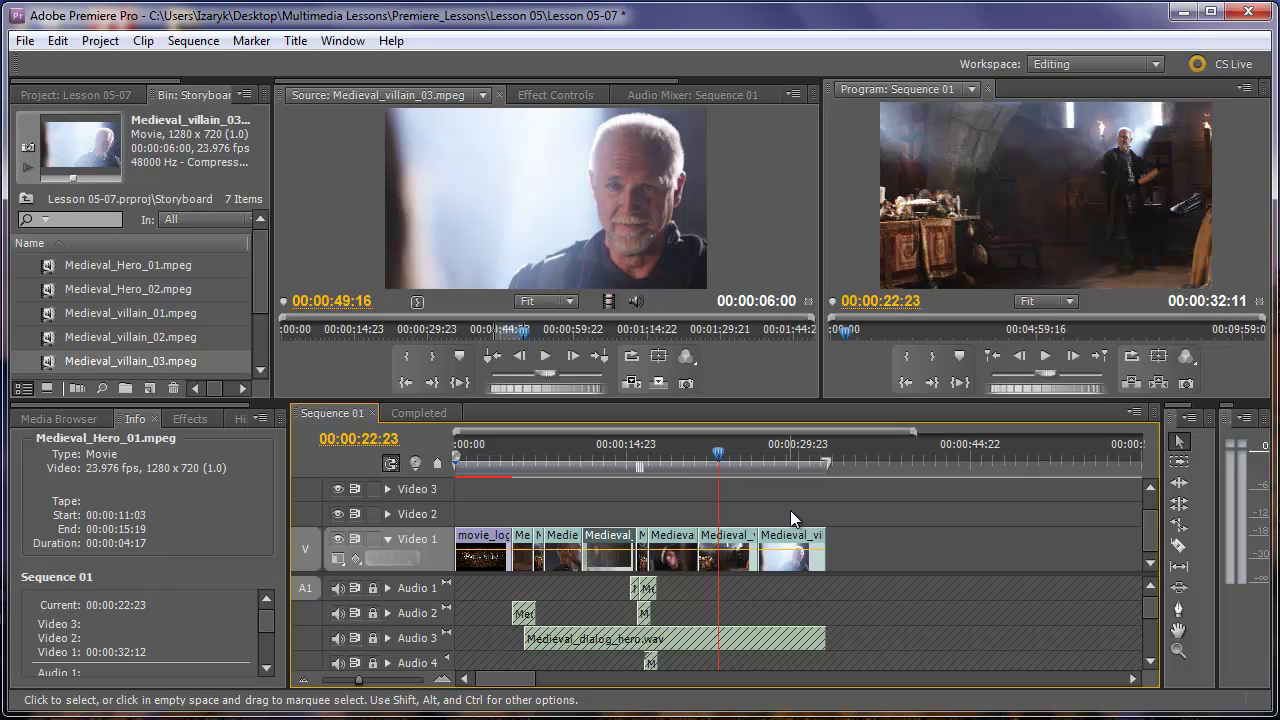
pyautogui.press('Down')
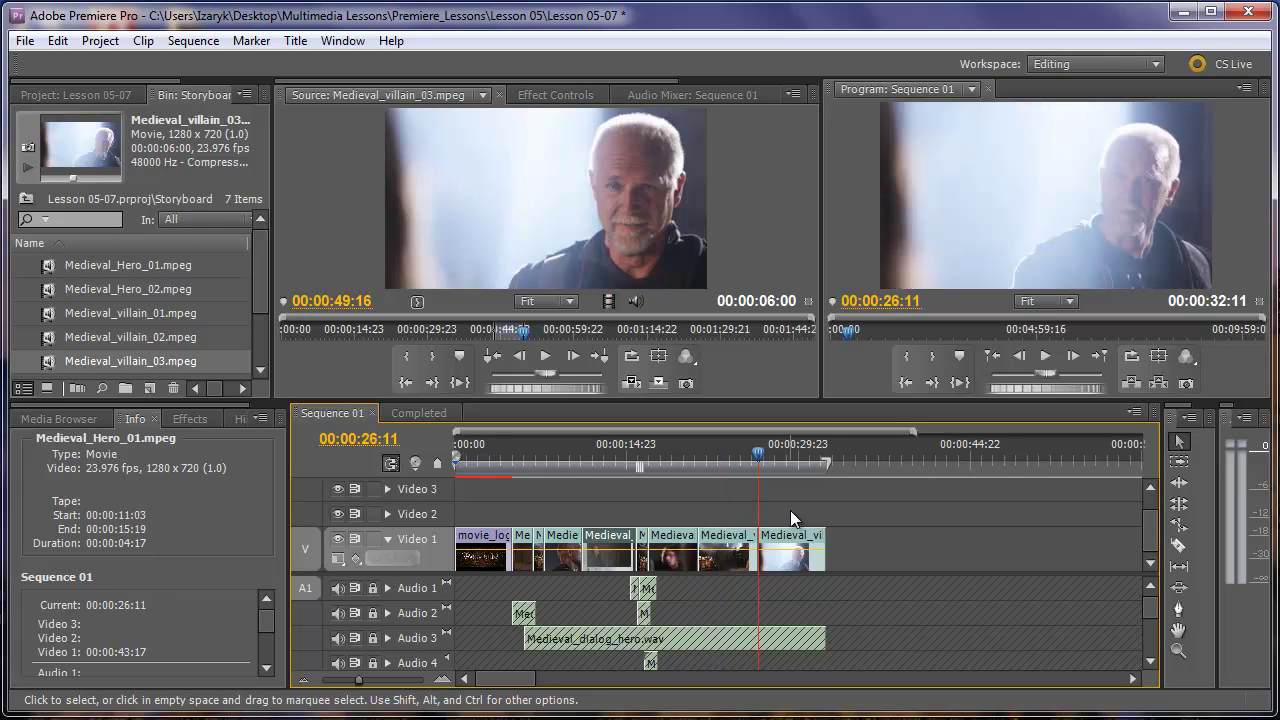
pyautogui.click(337, 41)
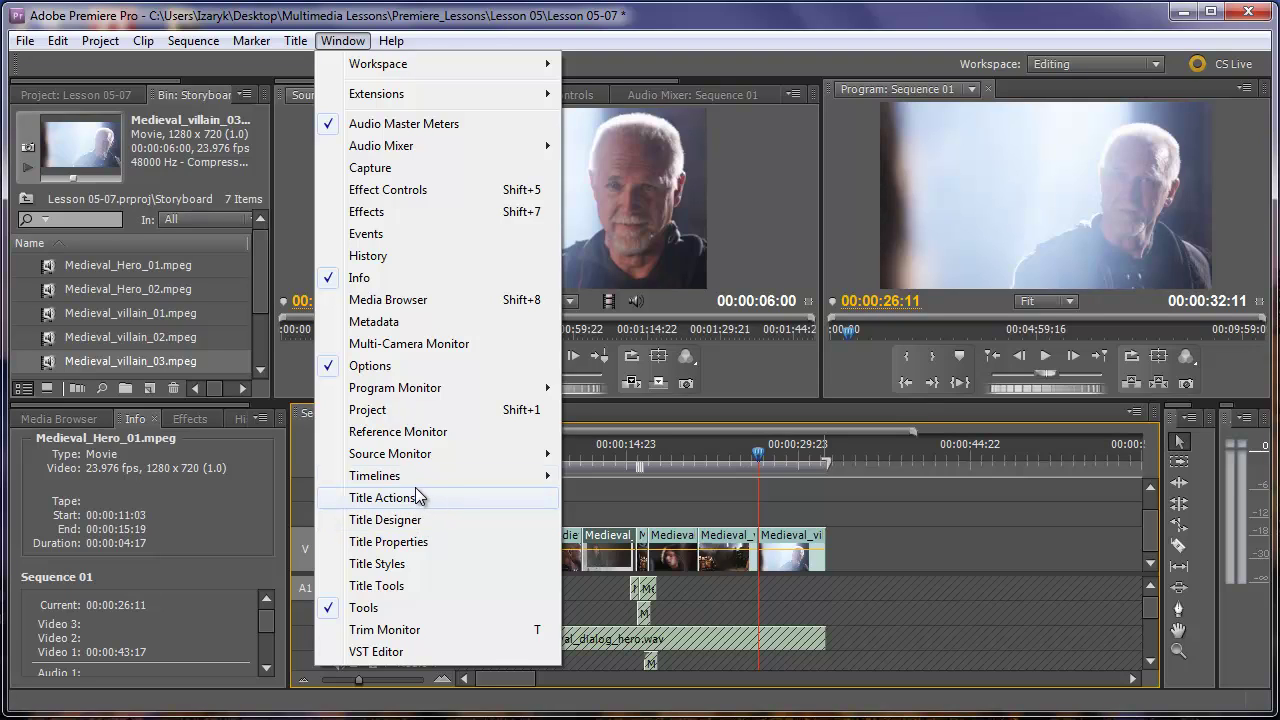
# Open the Trim Monitor on the Medieval_villain_01 to Medieval_villain_03 cut, reposition it, and trim only the outgoing side
pyautogui.click(396, 630)
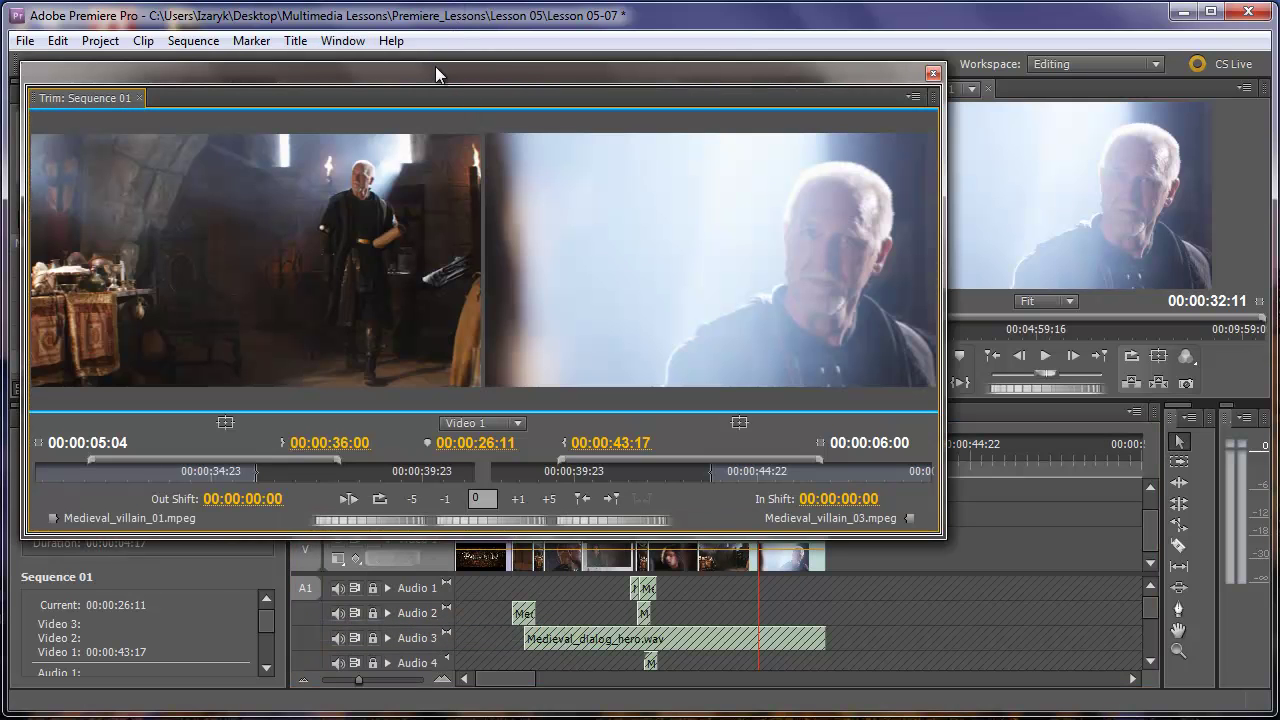
pyautogui.moveTo(443, 66); pyautogui.dragTo(540, 80)
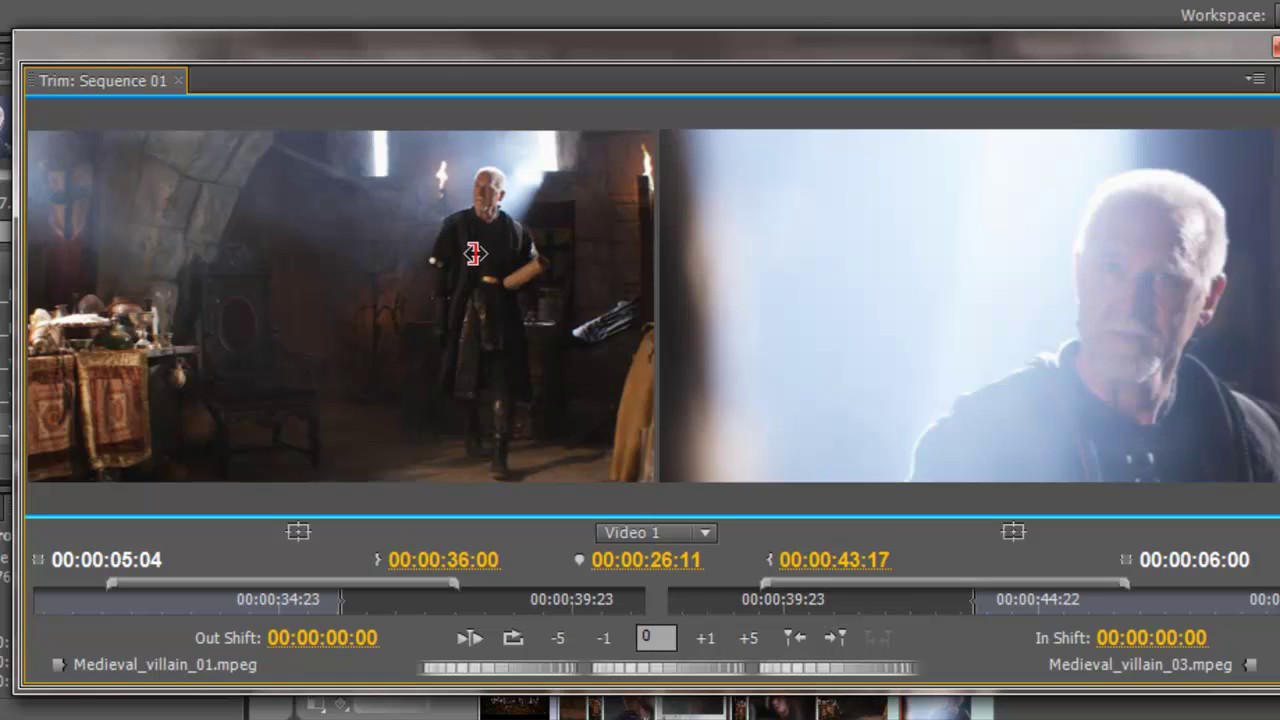
pyautogui.click(477, 170)
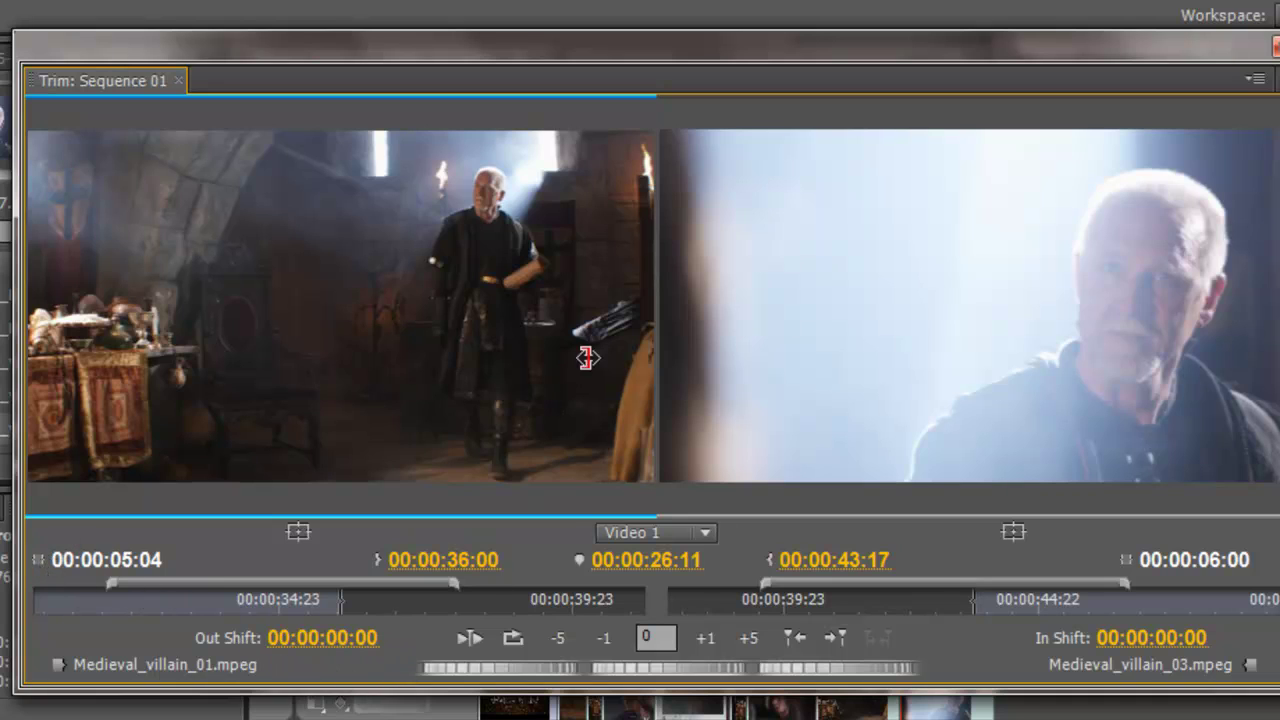
# Enter an Out Shift of 100 to extend Medieval_villain_01 by one second, out point 00:00:37:00
pyautogui.moveTo(583, 283); pyautogui.dragTo(542, 286)
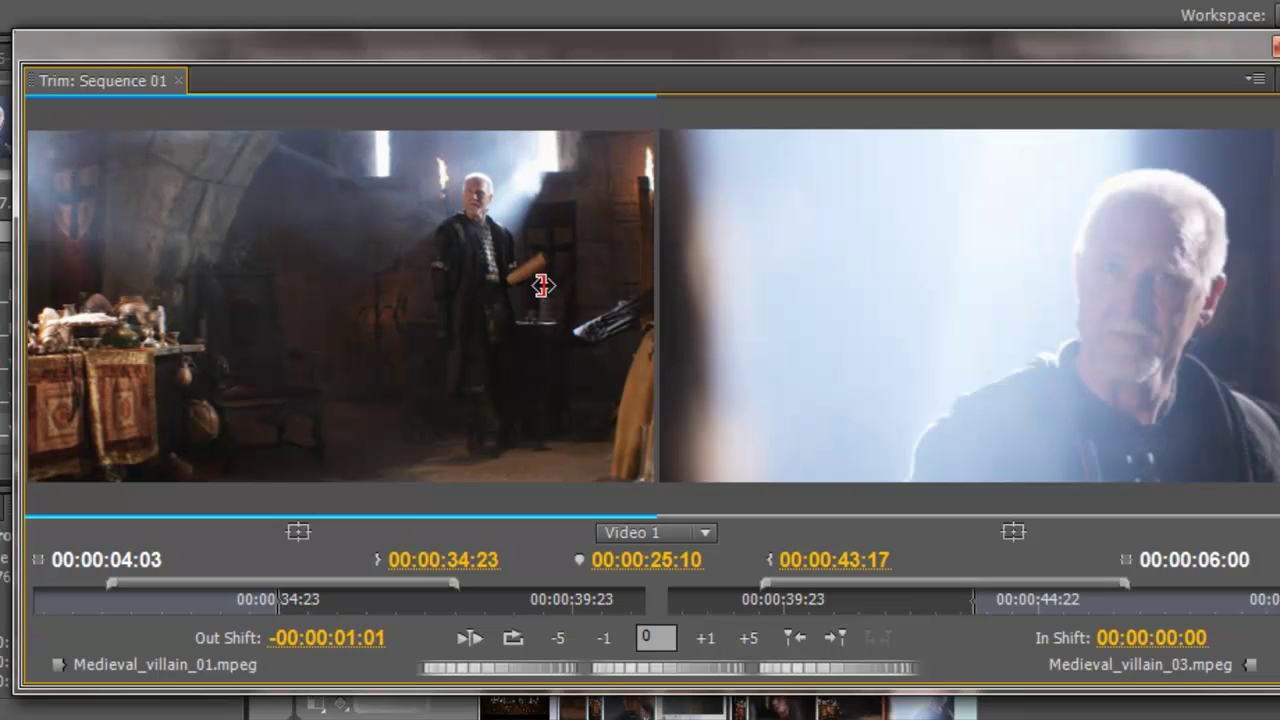
pyautogui.click(349, 643)
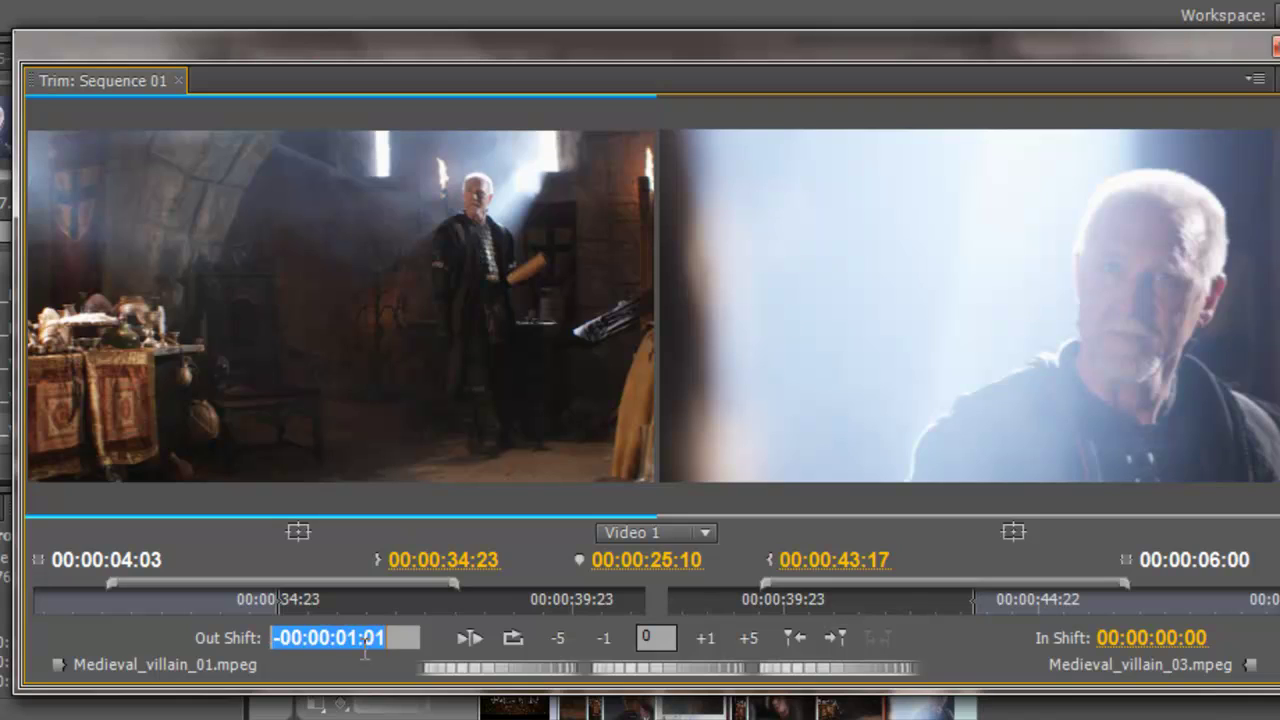
pyautogui.press('BackSpace')
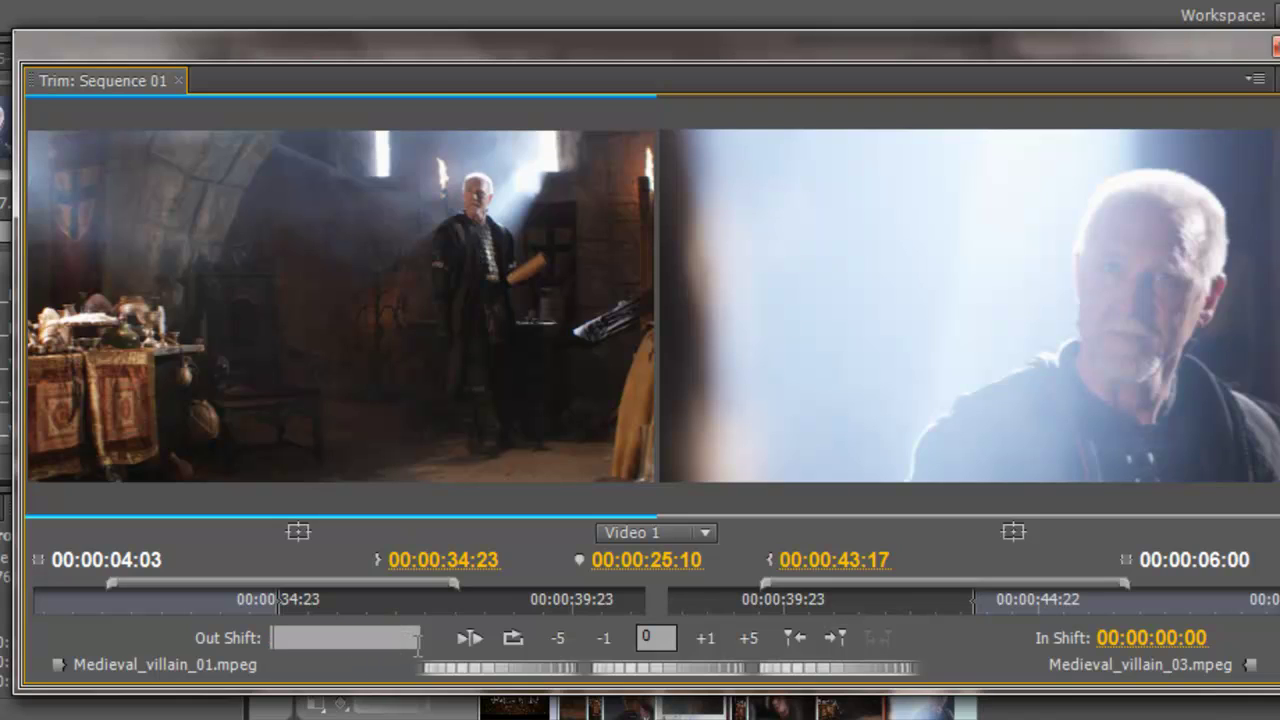
pyautogui.write('0100')
pyautogui.press('BackSpace')
pyautogui.press('BackSpace')
pyautogui.press('BackSpace')
pyautogui.press('BackSpace')
pyautogui.write('1000')
pyautogui.press('BackSpace')
pyautogui.press('Return')
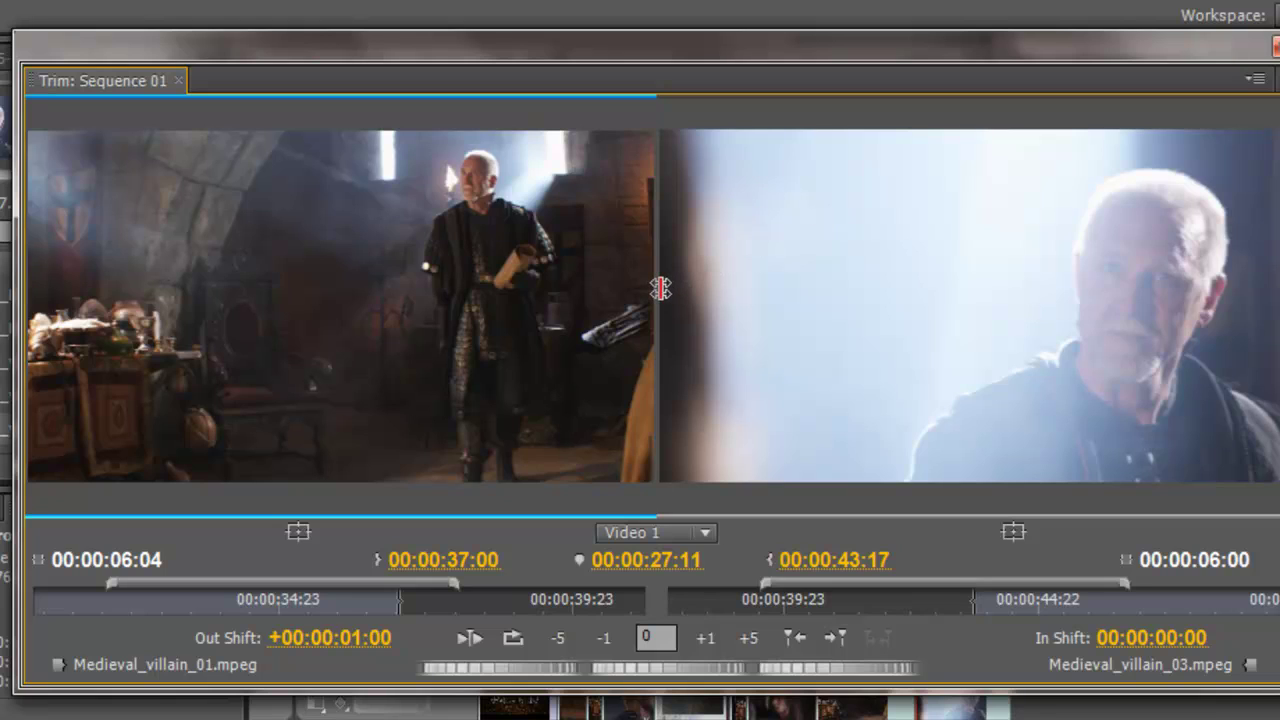
# Roll the cut later to Out Shift +00:00:01:17 and In Shift +00:00:00:17, then close the Trim Monitor
pyautogui.moveTo(661, 288)
pyautogui.mouseDown()
pyautogui.moveTo(800, 311)
pyautogui.moveTo(610, 298)
pyautogui.moveTo(714, 300)
pyautogui.moveTo(652, 297)
pyautogui.moveTo(684, 298)
pyautogui.mouseUp()
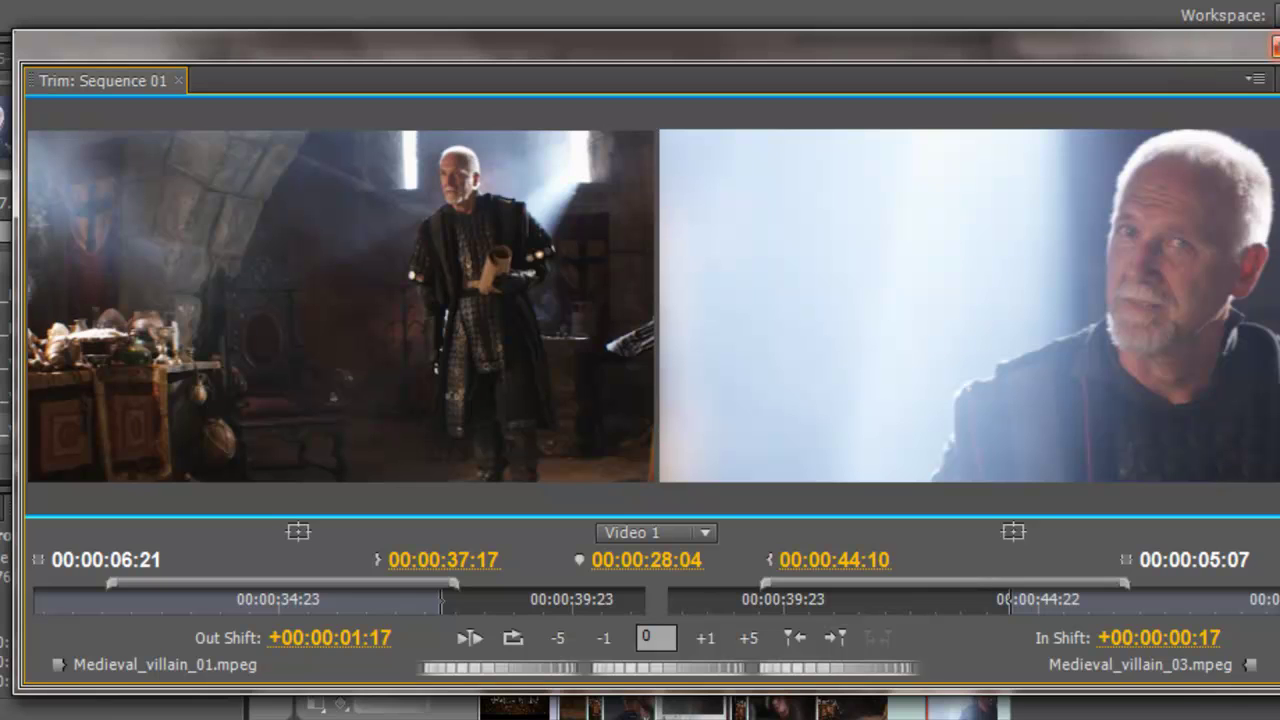
pyautogui.click(1275, 46)
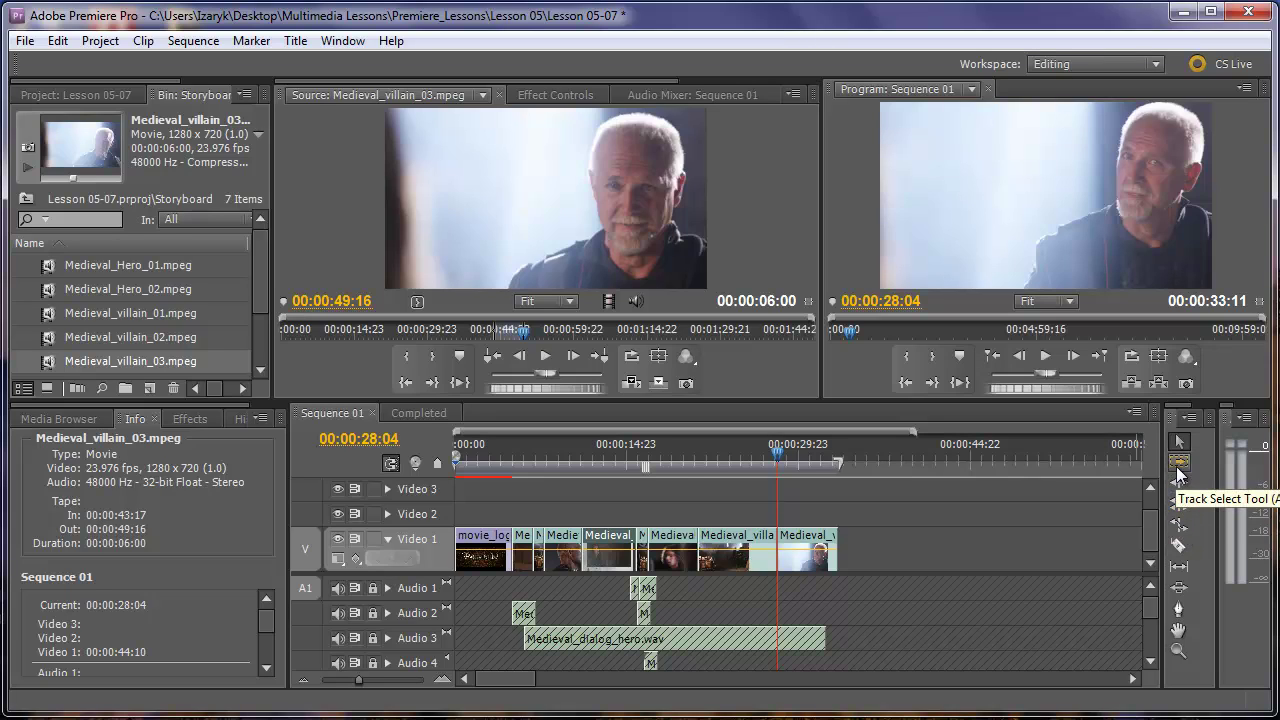
# Select the last six Video 1 clips with the Track Select tool, then switch to the Pen tool
pyautogui.click(1177, 466)
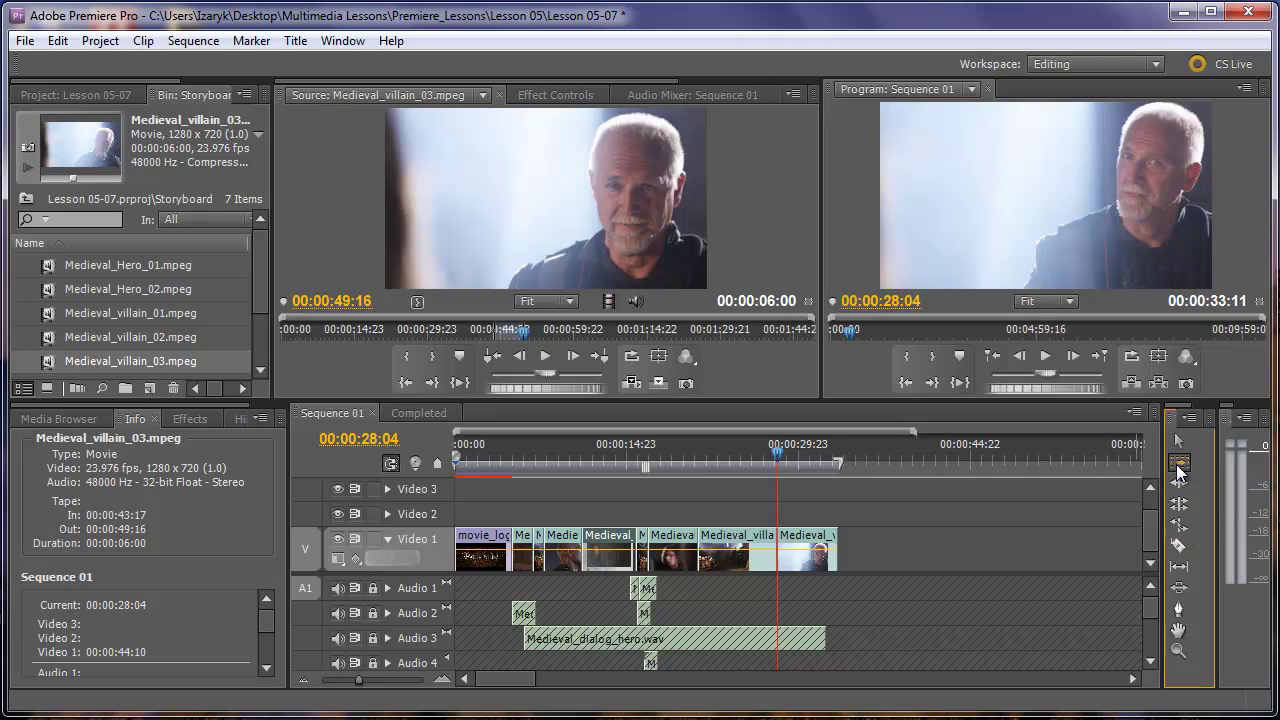
pyautogui.click(565, 551)
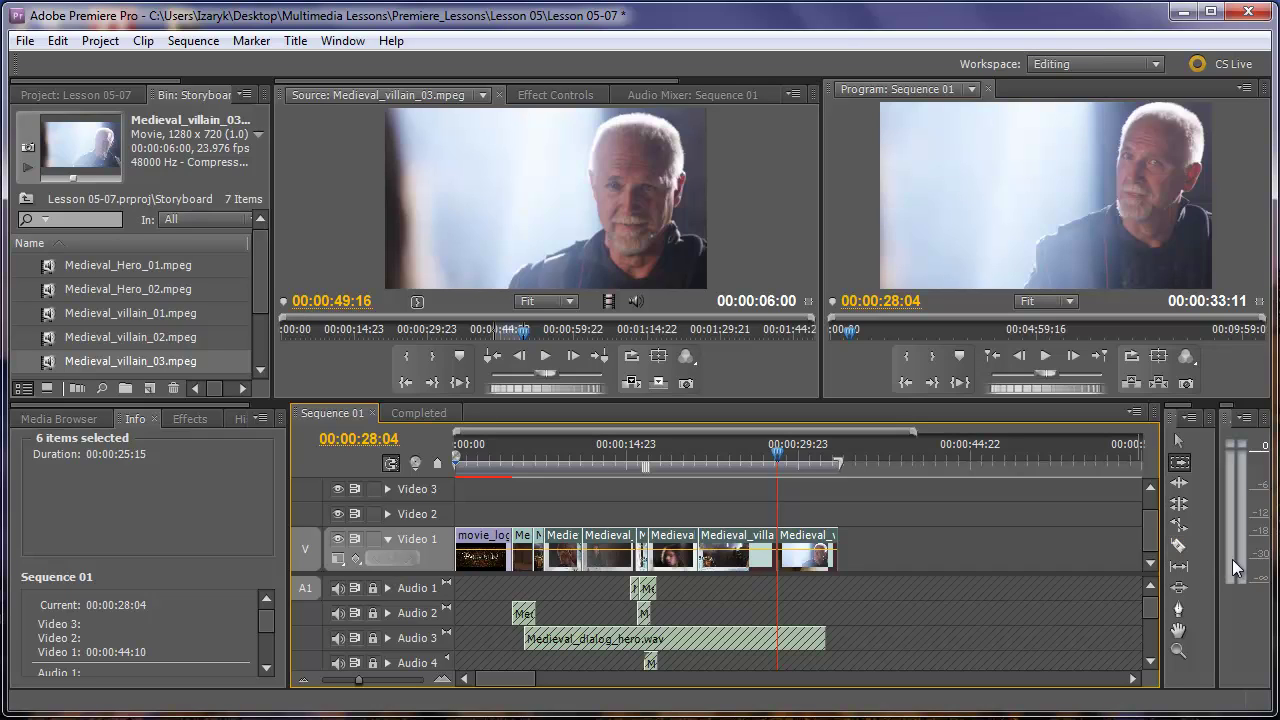
pyautogui.click(1179, 609)
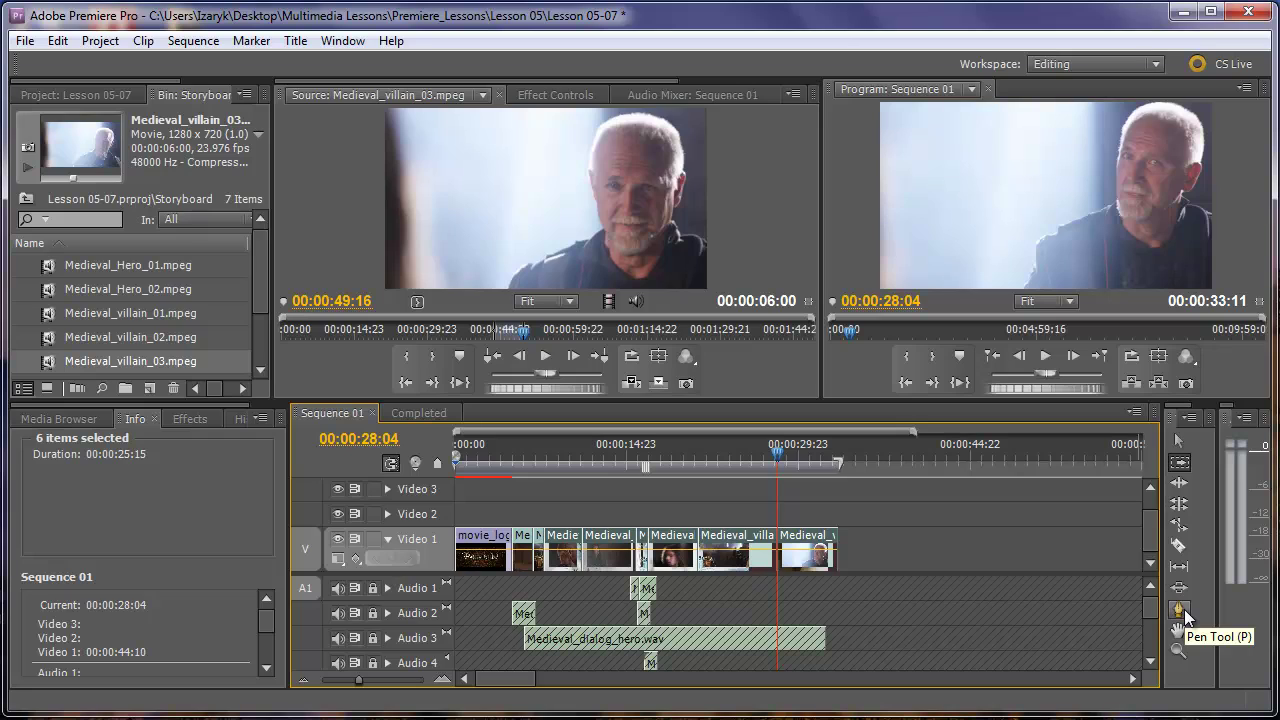